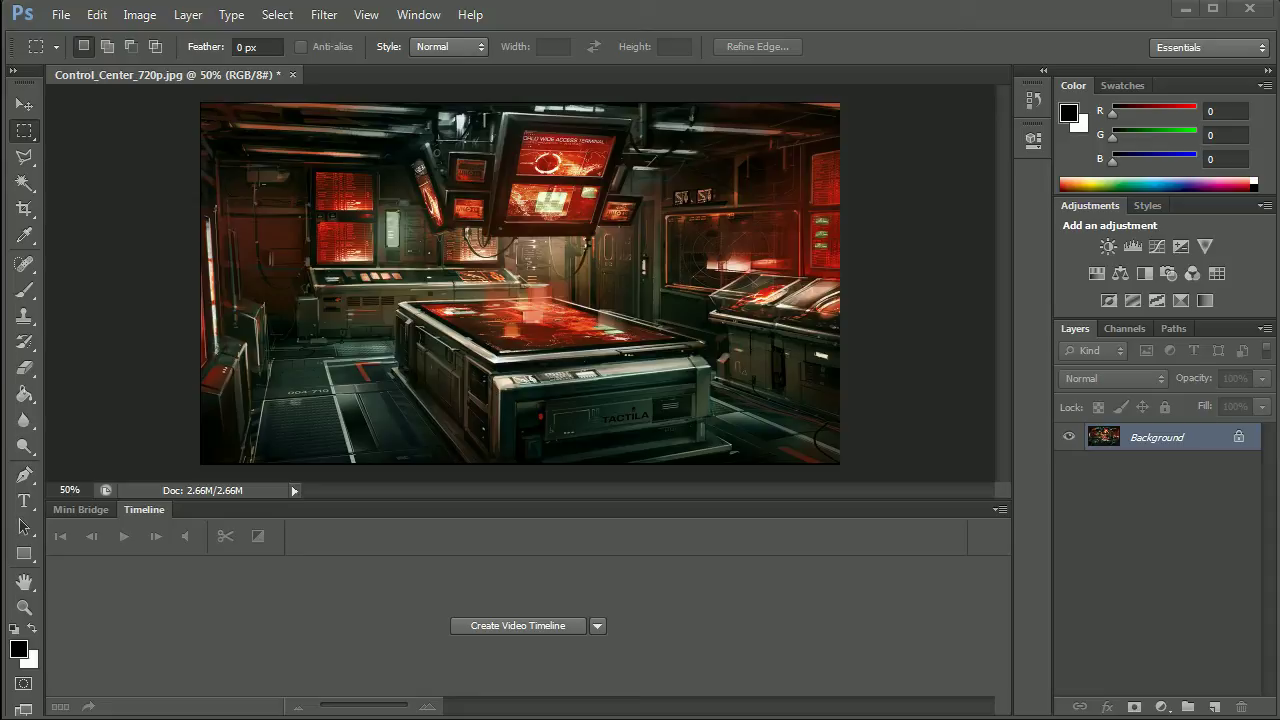
- Make the room image a video timeline, place the Star Citizen webcast, and open its contents
{"action": "left_click", "coordinate": [532, 627]}
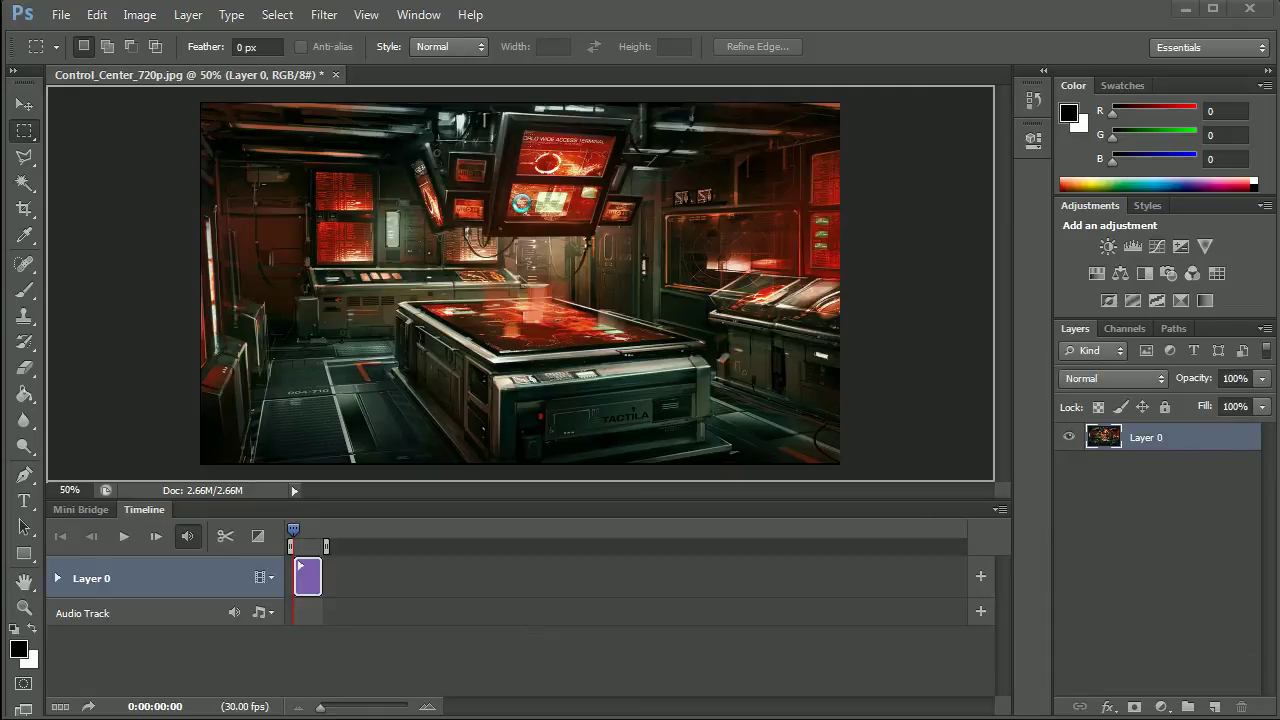
{"action": "left_click_drag", "start_coordinate": [632, 439], "coordinate": [521, 204]}
{"action": "left_click", "coordinate": [23, 105]}
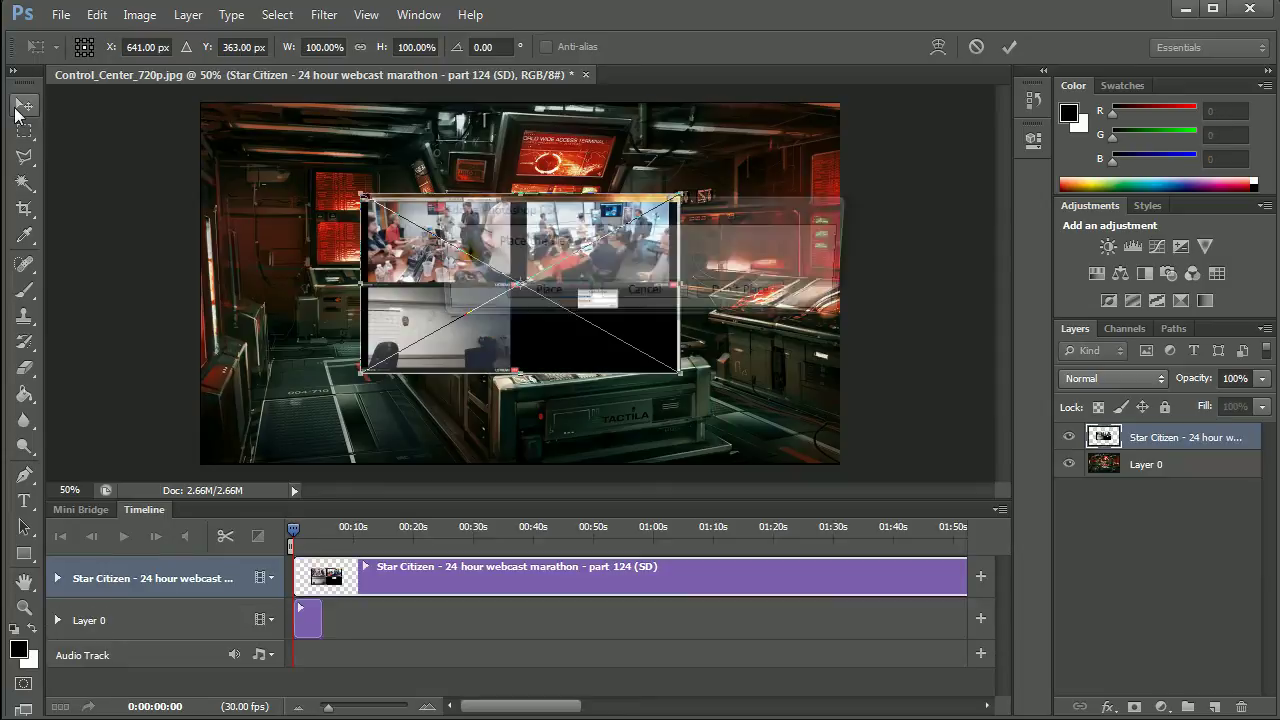
{"action": "left_click", "coordinate": [534, 294]}
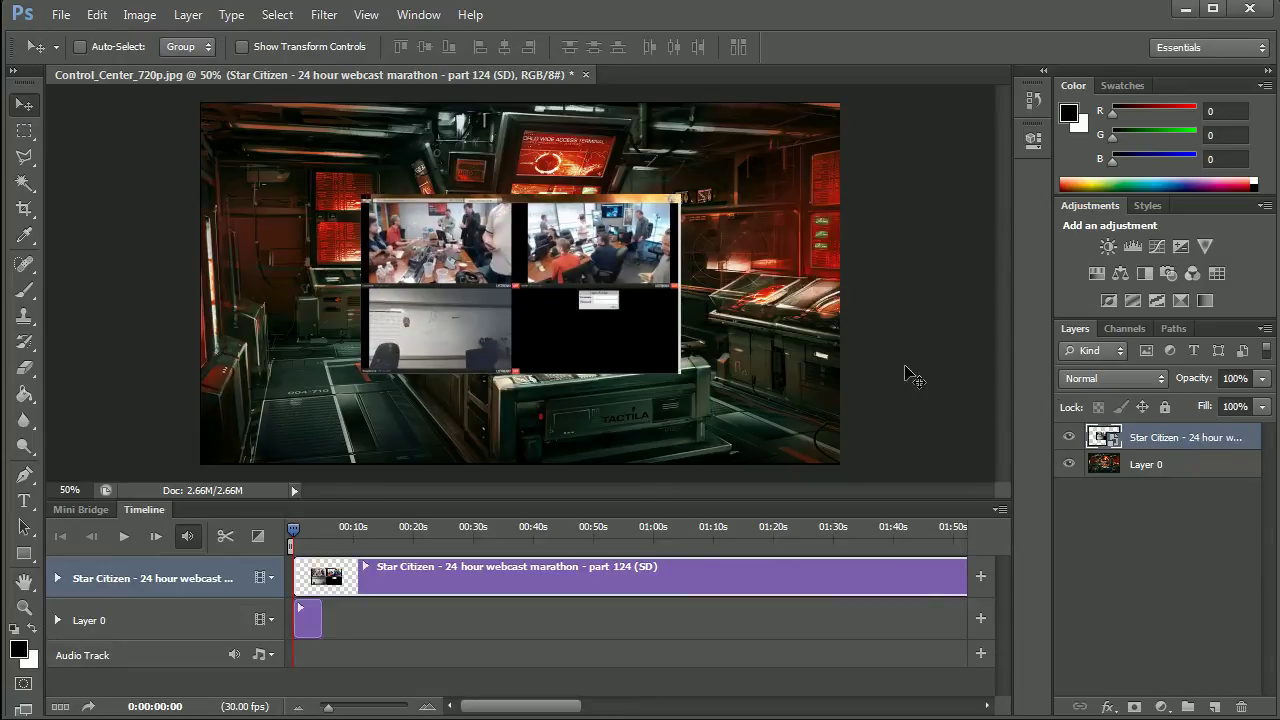
{"action": "double_click", "coordinate": [1107, 446]}
- Crop the webcast contents to the top-left camera feed and save the .psb back into the scene
{"action": "left_click", "coordinate": [700, 333]}
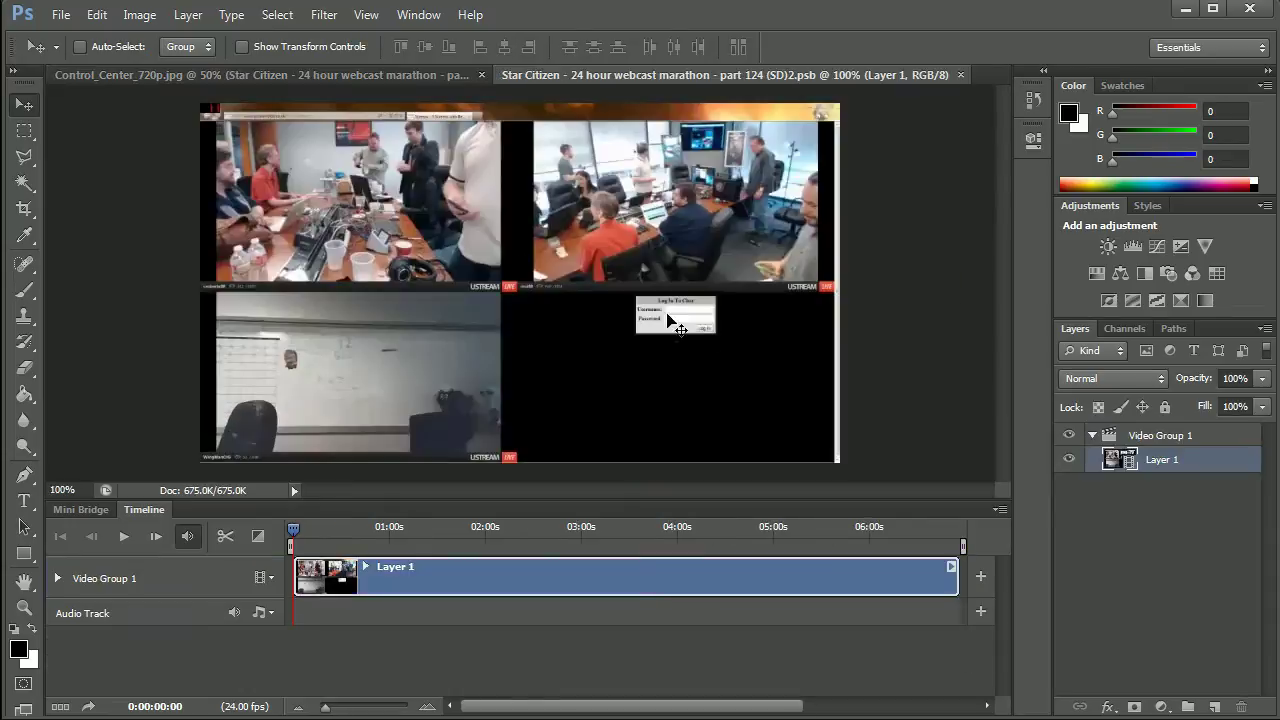
{"action": "left_click", "coordinate": [25, 131]}
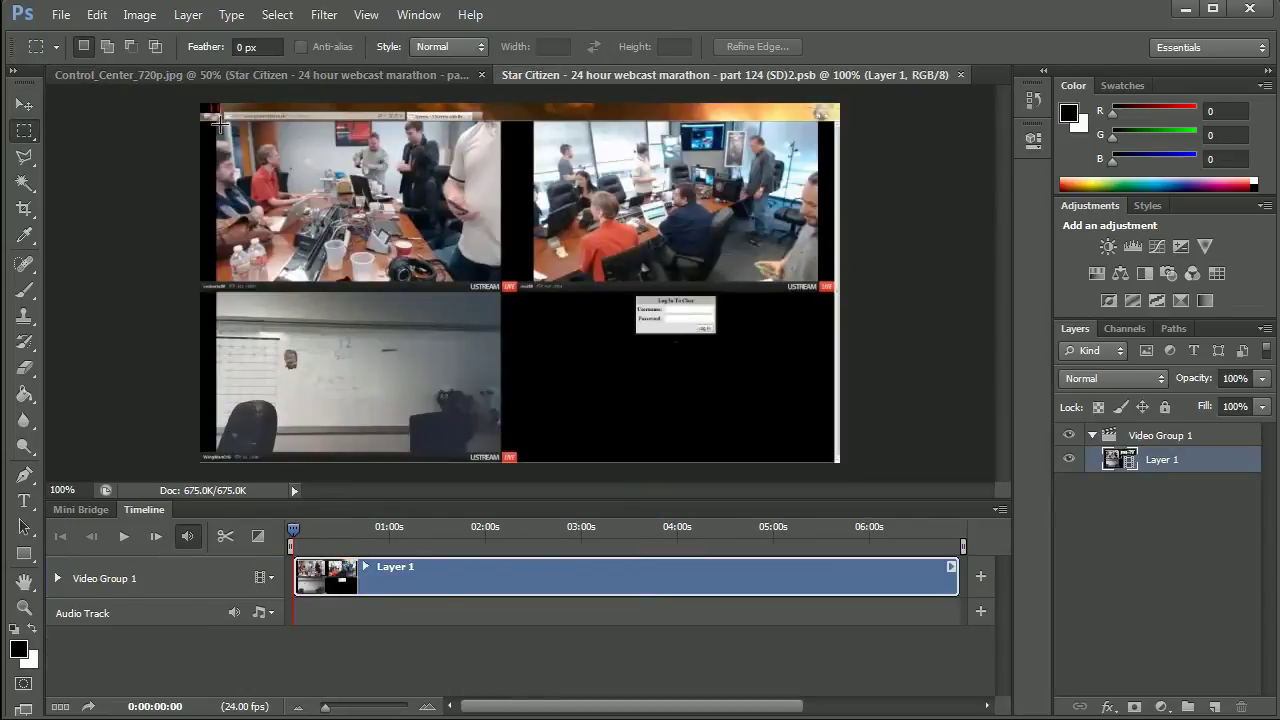
{"action": "left_click_drag", "start_coordinate": [216, 119], "coordinate": [503, 280]}
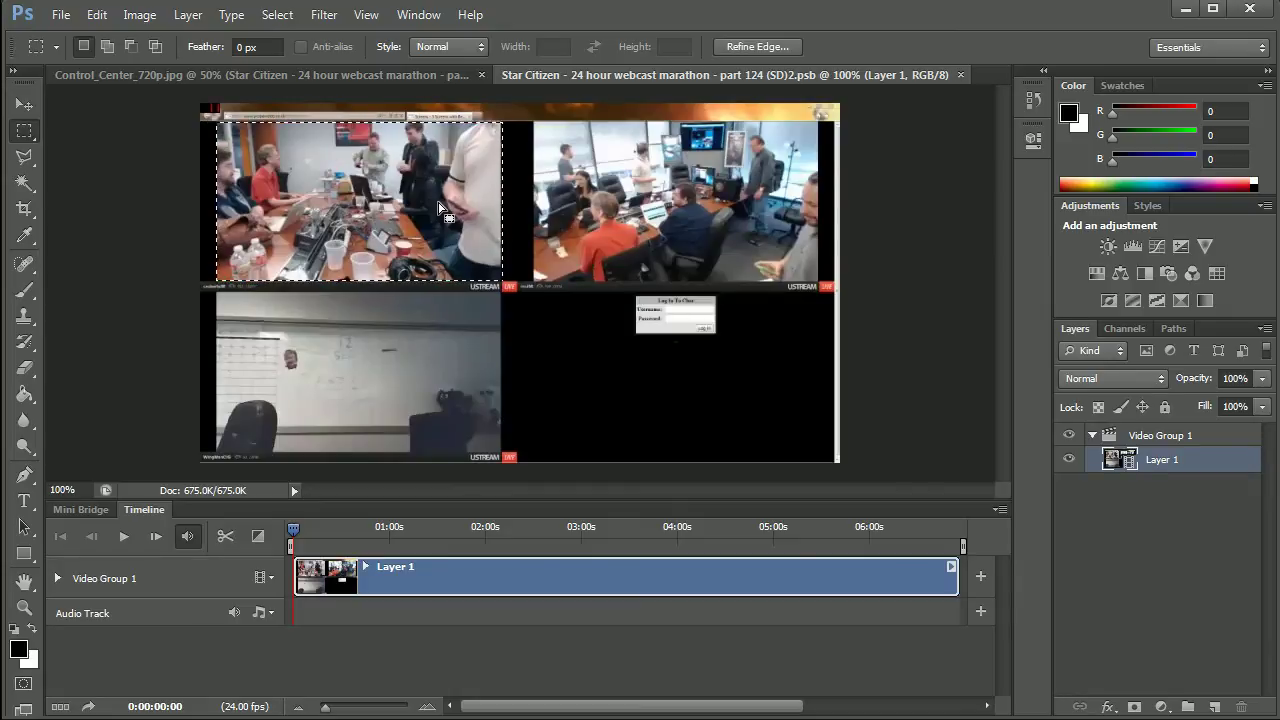
{"action": "left_click", "coordinate": [96, 14]}
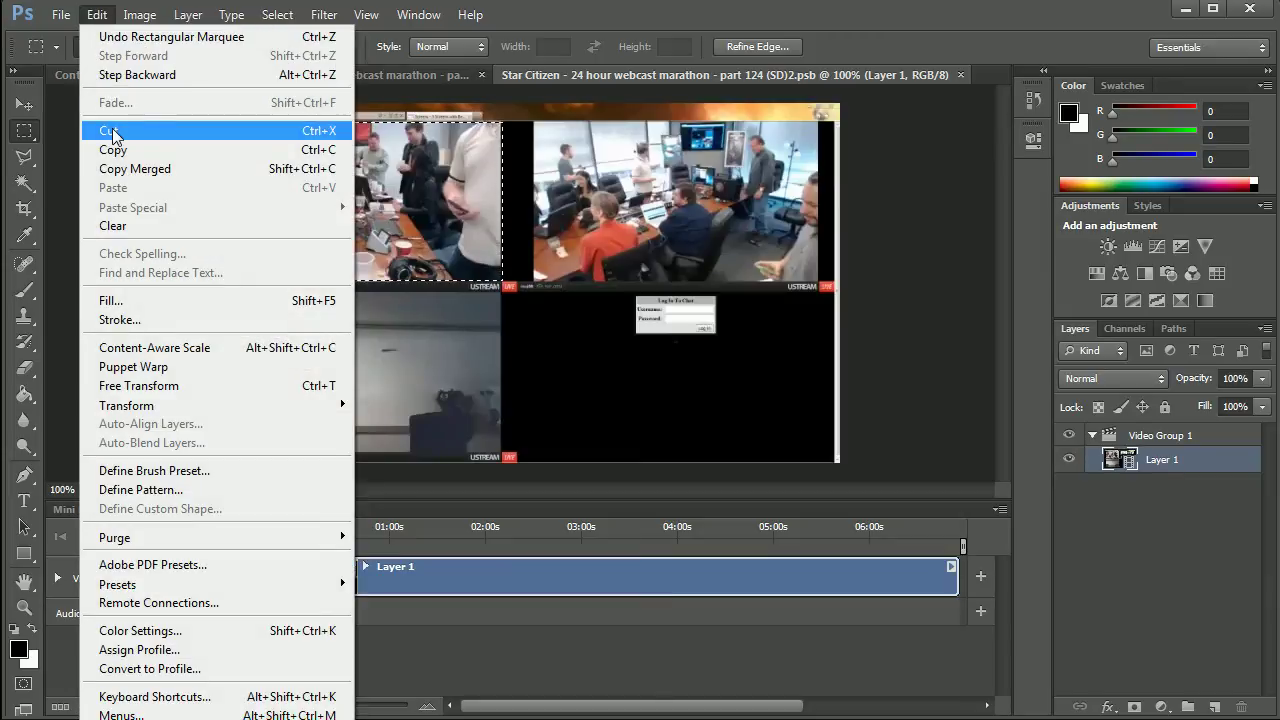
{"action": "left_click", "coordinate": [166, 218]}
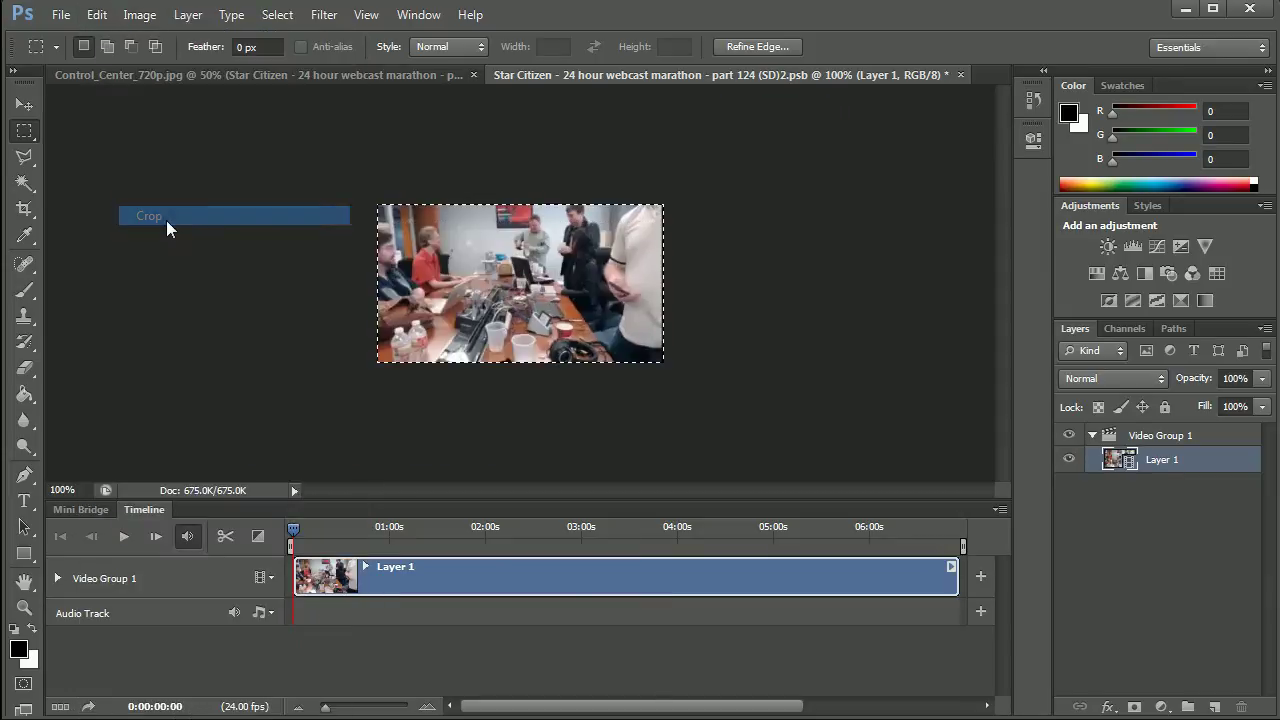
{"action": "left_click", "coordinate": [960, 75]}
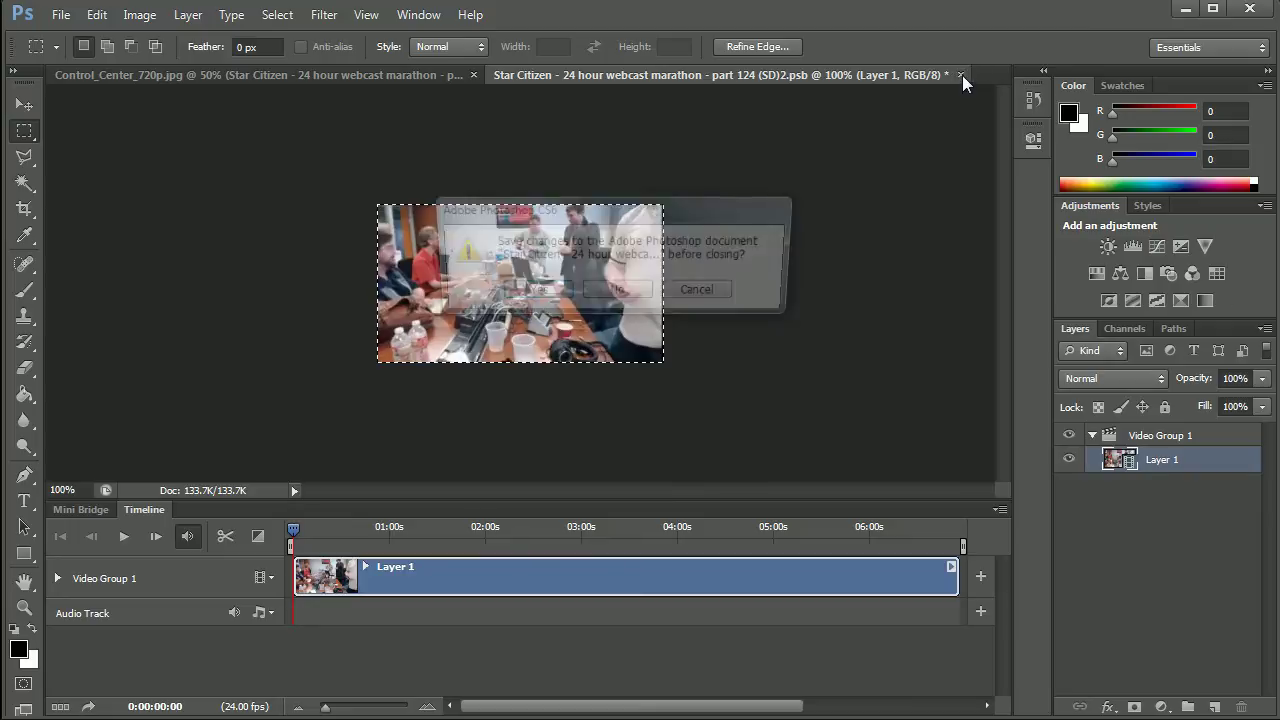
{"action": "left_click", "coordinate": [531, 291]}
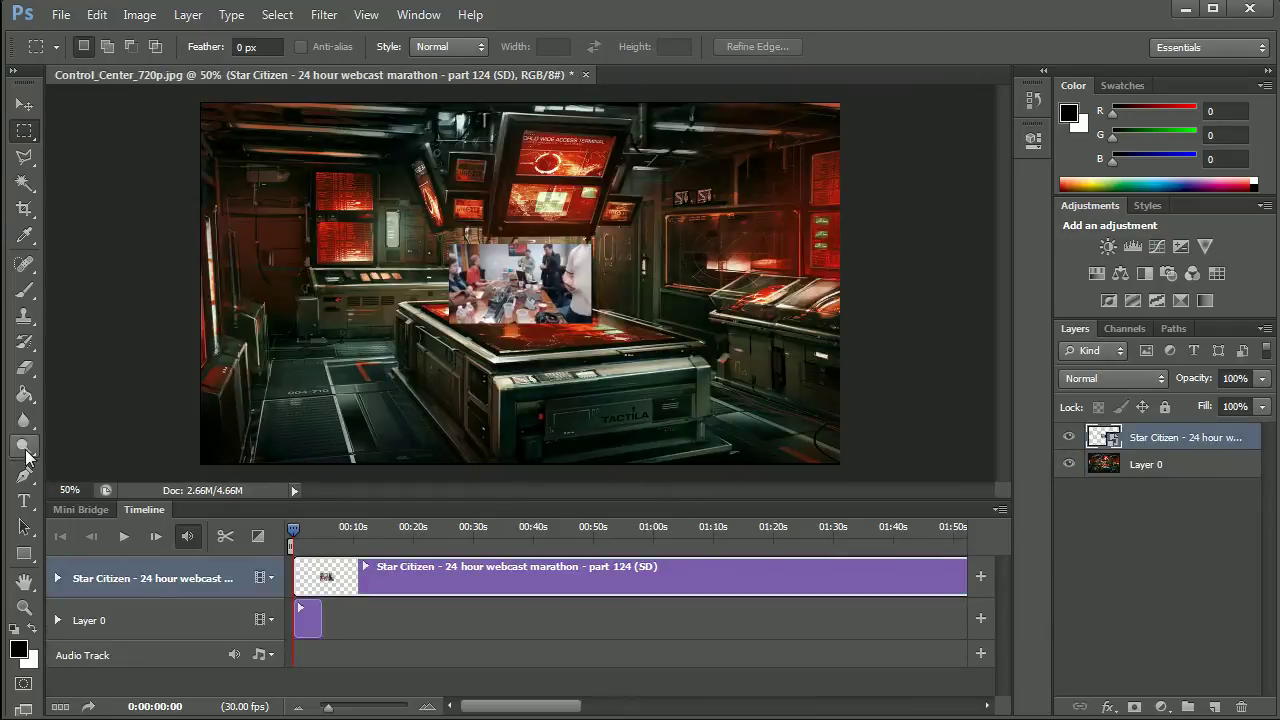
- Zoom in on the large overhead monitor and drag the webcast feed onto it
{"action": "left_click", "coordinate": [24, 608]}
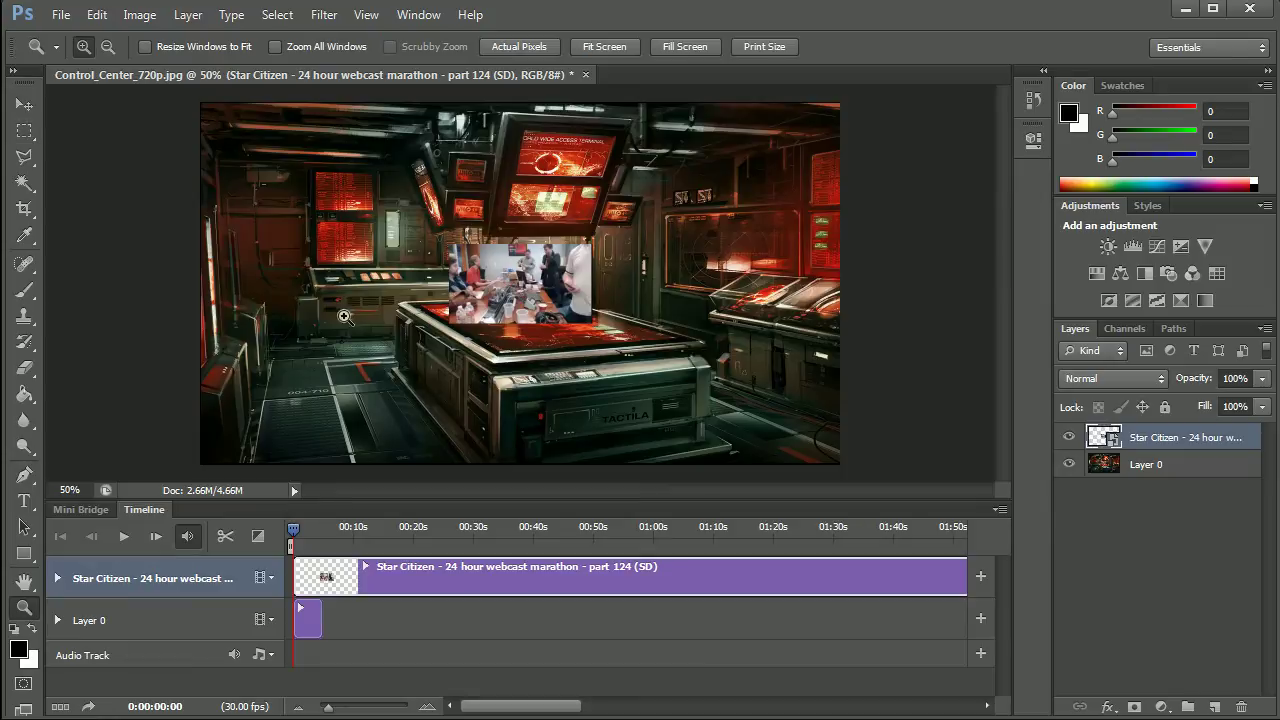
{"action": "left_click", "coordinate": [620, 248]}
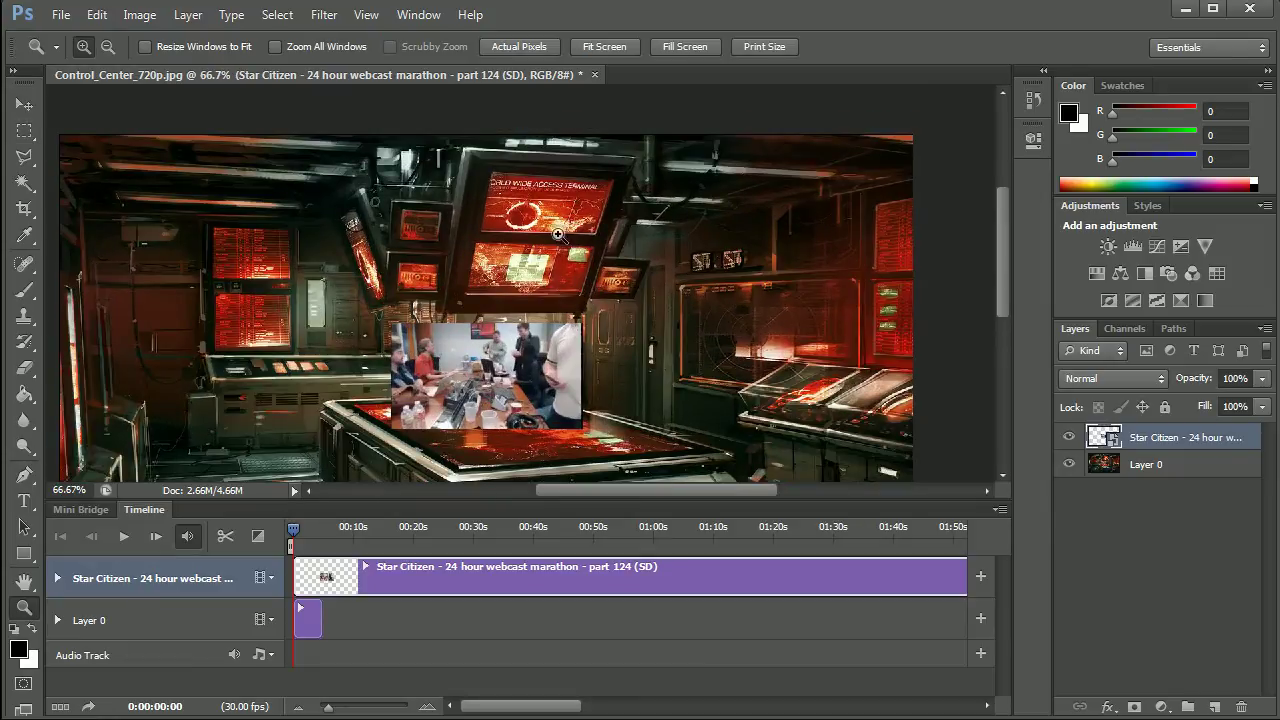
{"action": "left_click", "coordinate": [556, 237]}
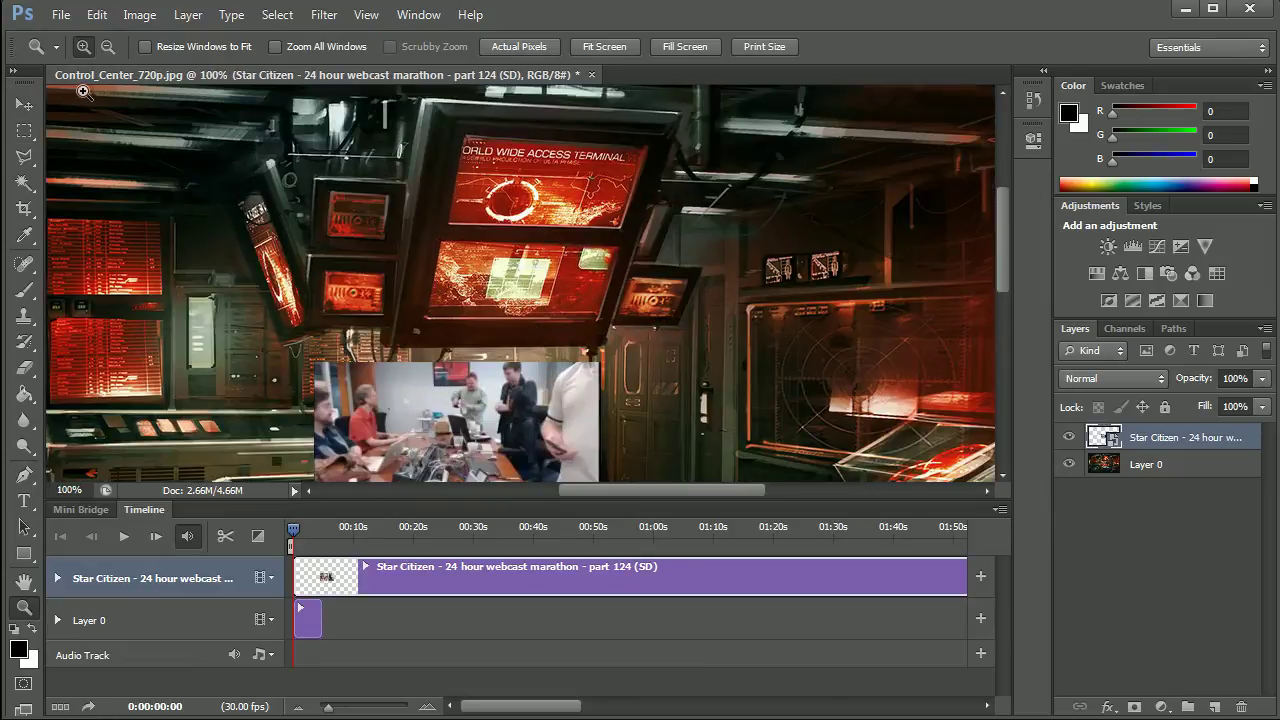
{"action": "left_click", "coordinate": [24, 104]}
{"action": "left_click_drag", "start_coordinate": [422, 408], "coordinate": [575, 185]}
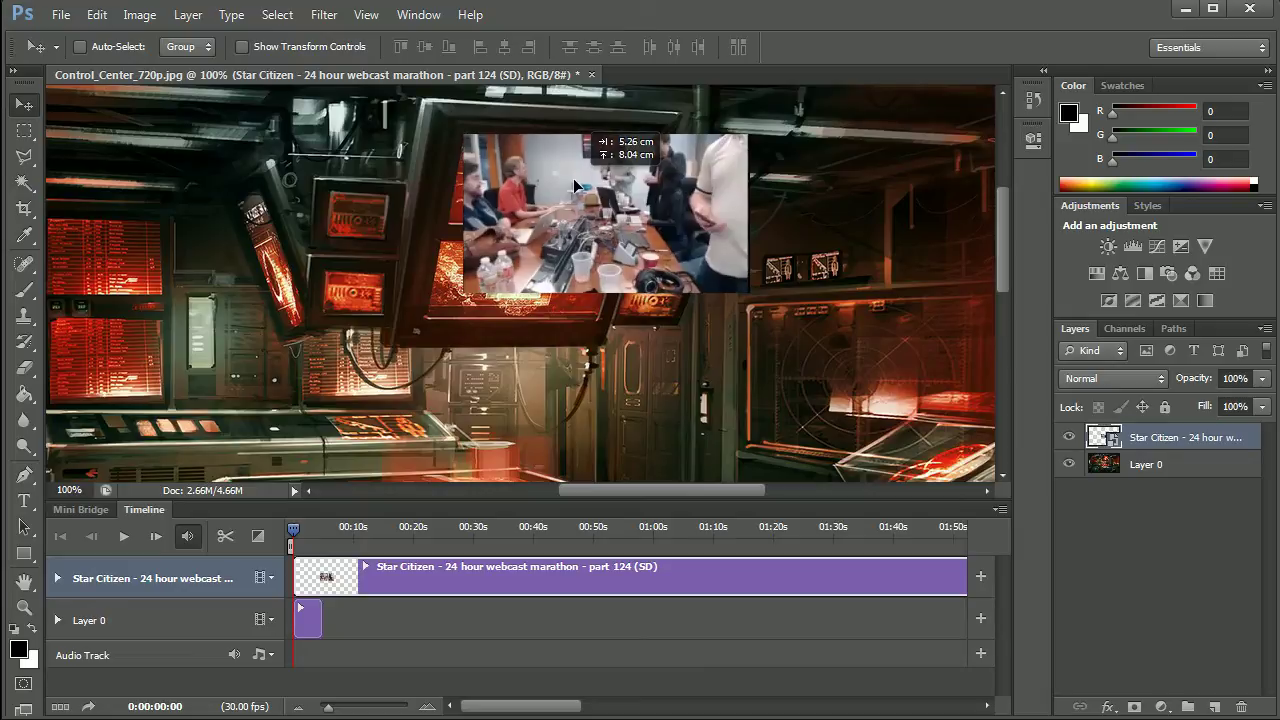
- Distort the feed's corners onto the tilted overhead monitor screen and commit the transform
{"action": "left_click", "coordinate": [97, 14]}
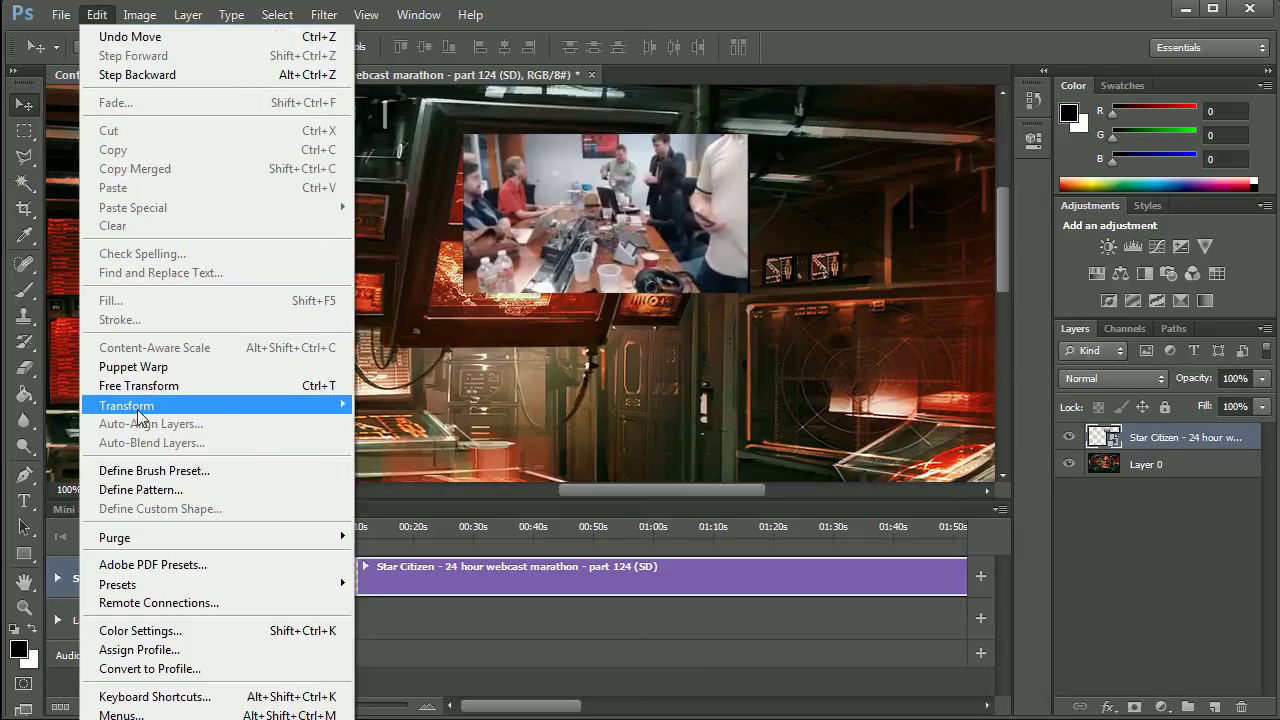
{"action": "mouse_move", "coordinate": [127, 405]}
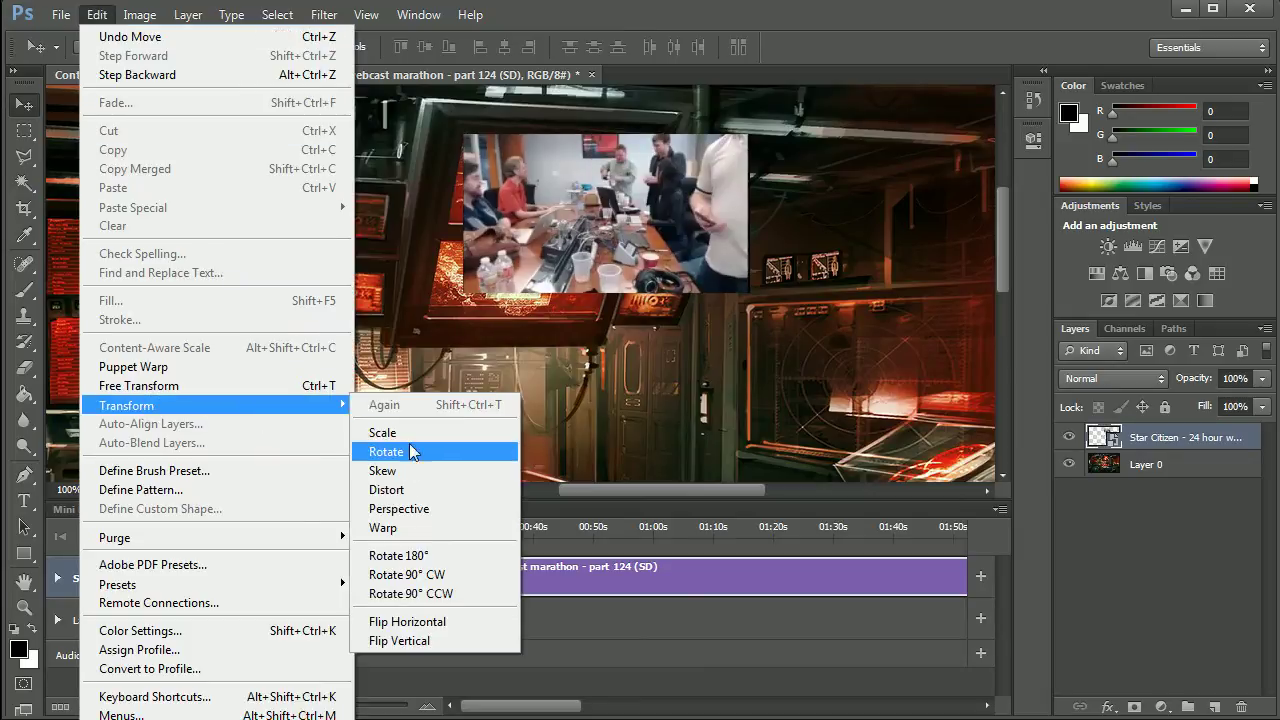
{"action": "left_click", "coordinate": [412, 471]}
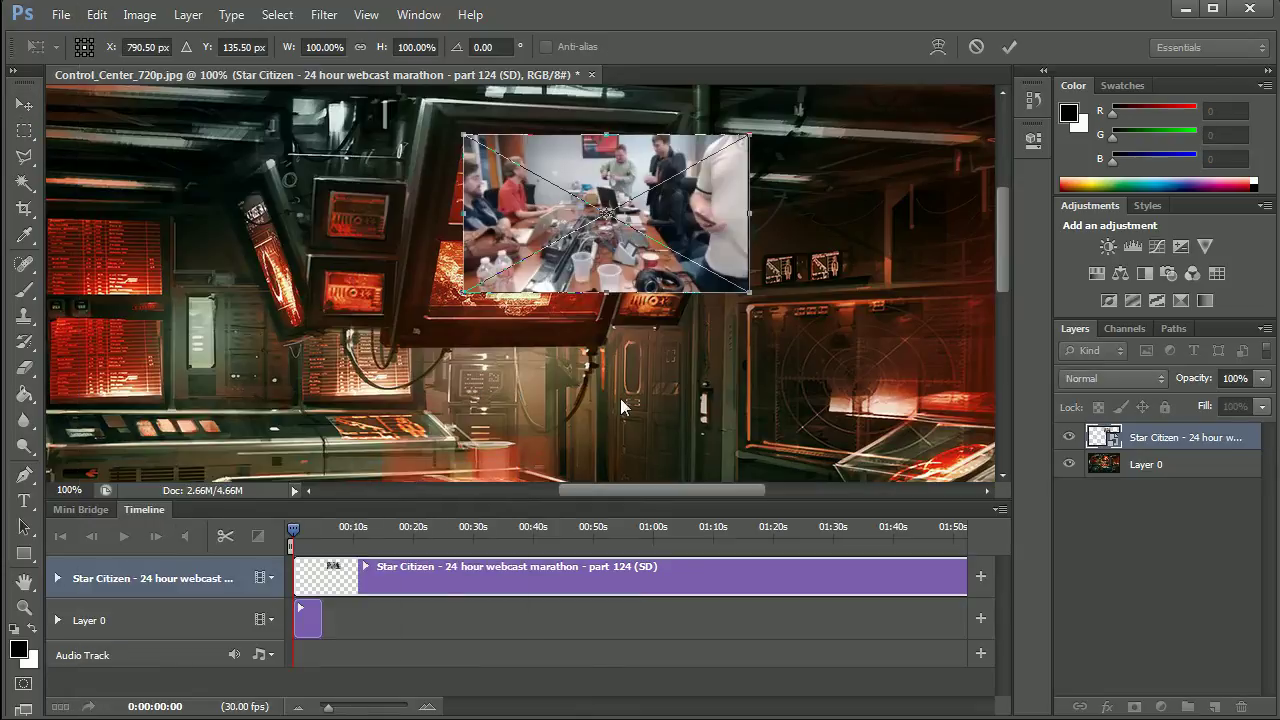
{"action": "left_click_drag", "start_coordinate": [464, 297], "coordinate": [421, 319]}
{"action": "mouse_move", "coordinate": [754, 298]}
{"action": "left_mouse_down"}
{"action": "mouse_move", "coordinate": [600, 316]}
{"action": "mouse_move", "coordinate": [599, 330]}
{"action": "left_mouse_up"}
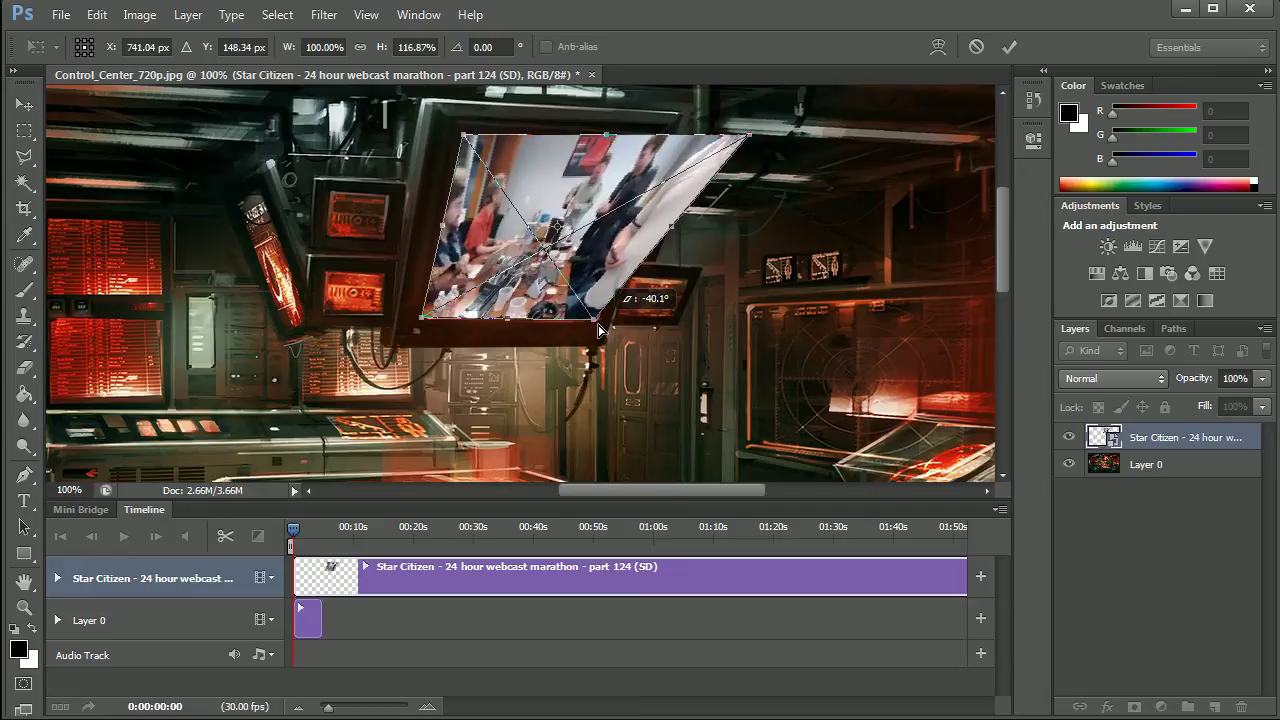
{"action": "mouse_move", "coordinate": [750, 137]}
{"action": "left_mouse_down"}
{"action": "mouse_move", "coordinate": [650, 137]}
{"action": "mouse_move", "coordinate": [644, 170]}
{"action": "left_mouse_up"}
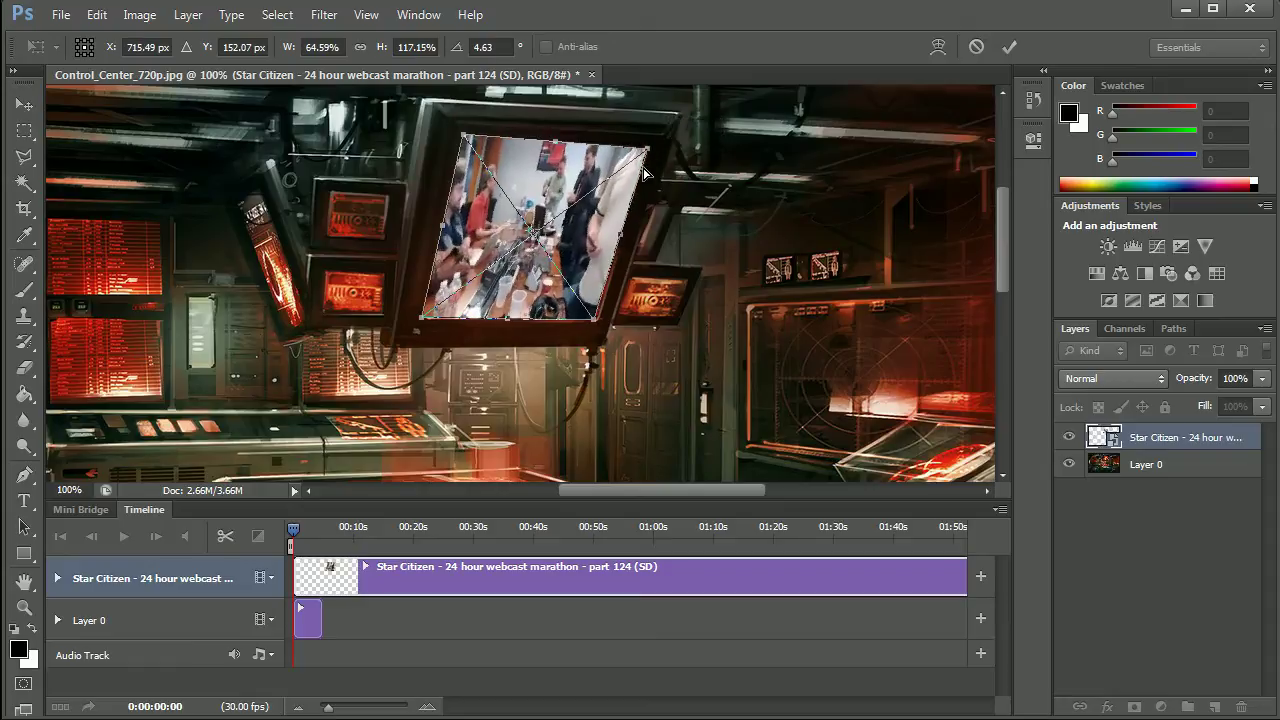
{"action": "left_click_drag", "start_coordinate": [598, 323], "coordinate": [599, 321]}
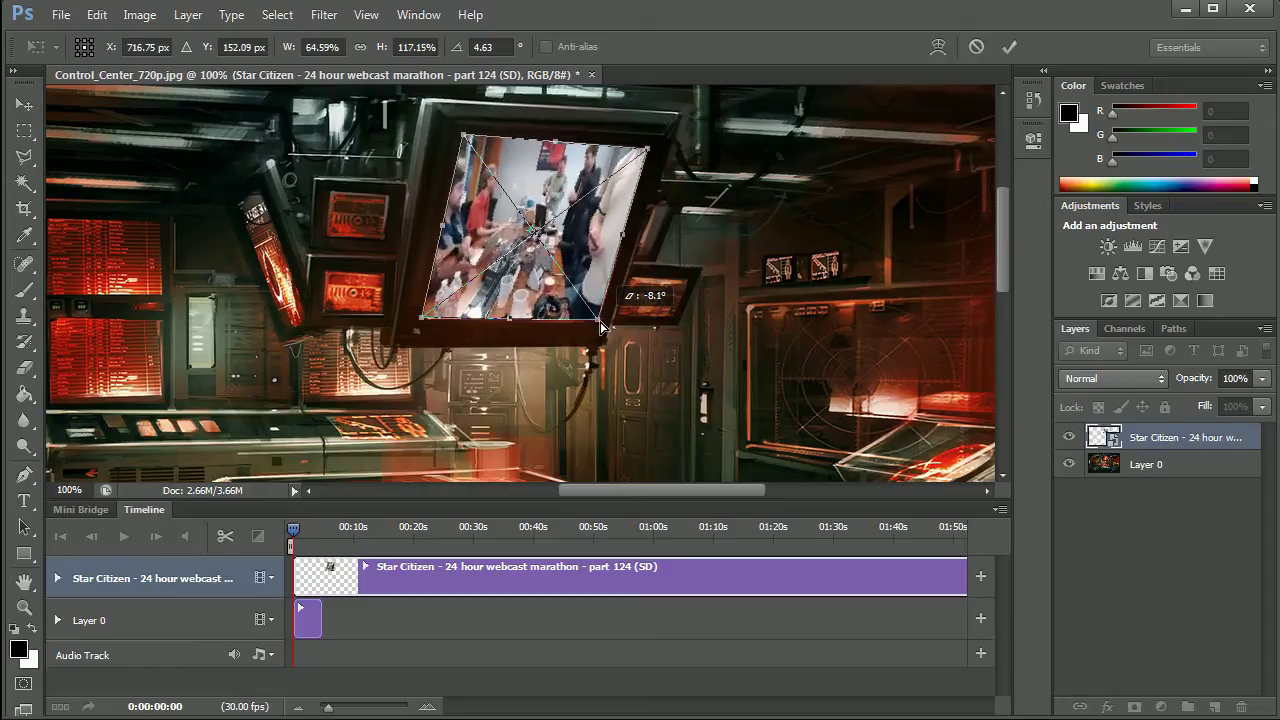
{"action": "left_click", "coordinate": [24, 106]}
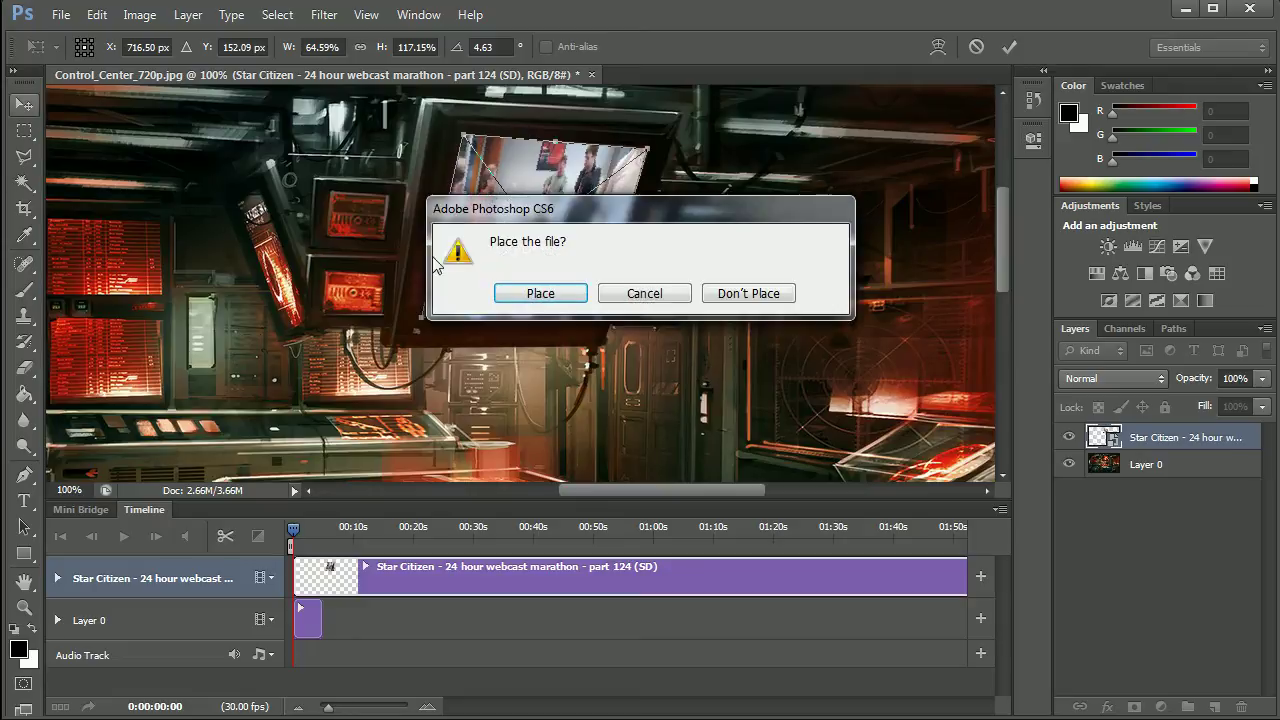
{"action": "left_click", "coordinate": [563, 296]}
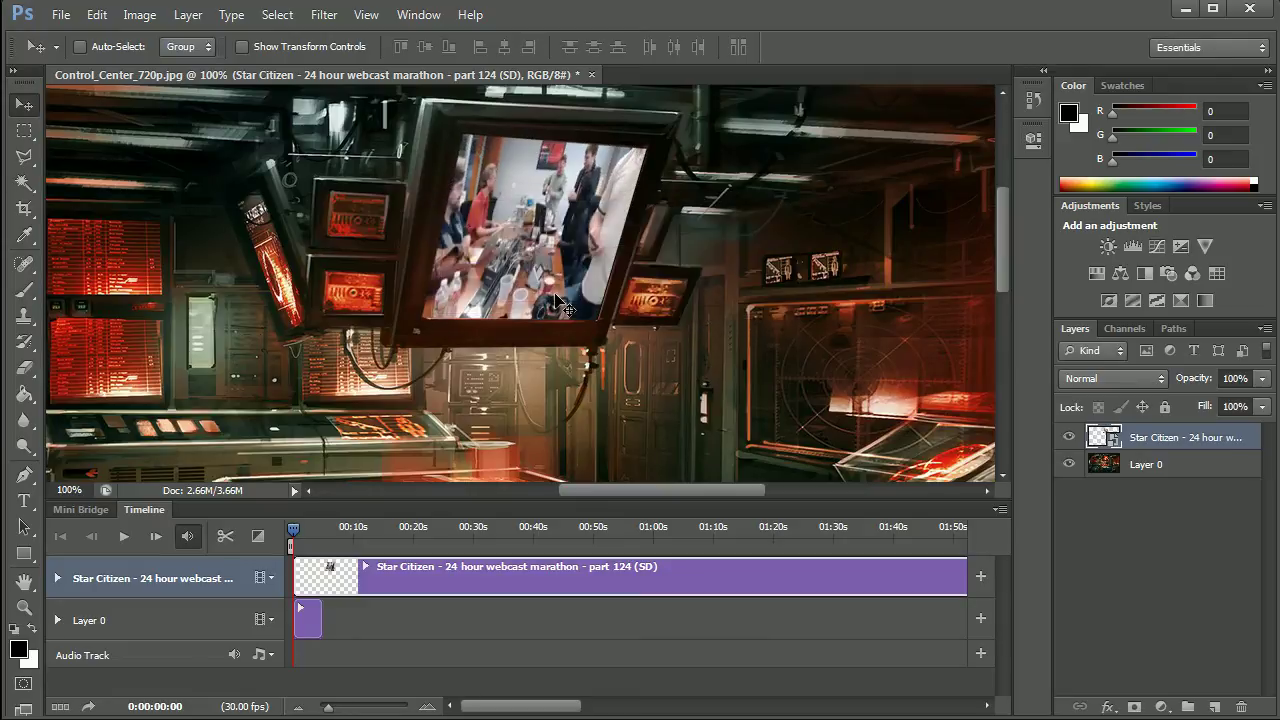
{"action": "left_click", "coordinate": [25, 606]}
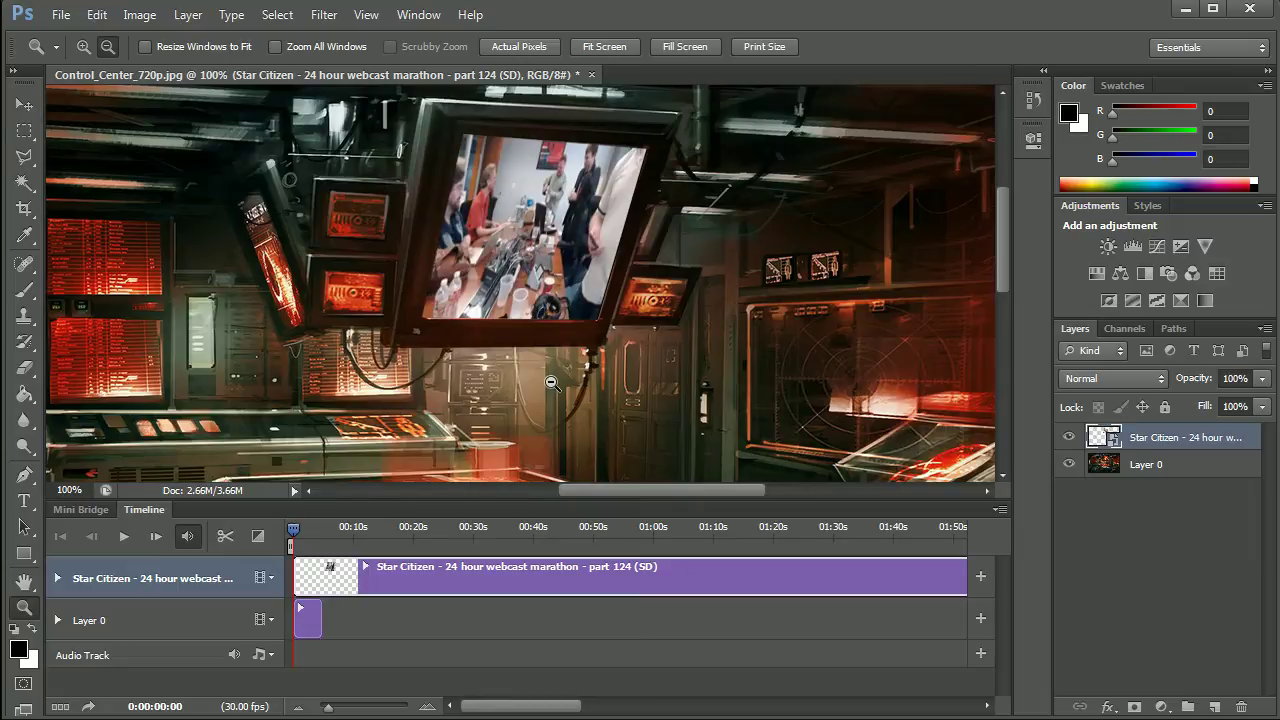
- Zoom out to the whole room and add a new Video Group 1 track in the Timeline
{"action": "left_click", "coordinate": [551, 382], "text": "alt"}
{"action": "scroll", "coordinate": [545, 382], "scroll_direction": "down", "scroll_amount": 1}
{"action": "scroll", "coordinate": [541, 382], "scroll_direction": "down", "scroll_amount": 2}
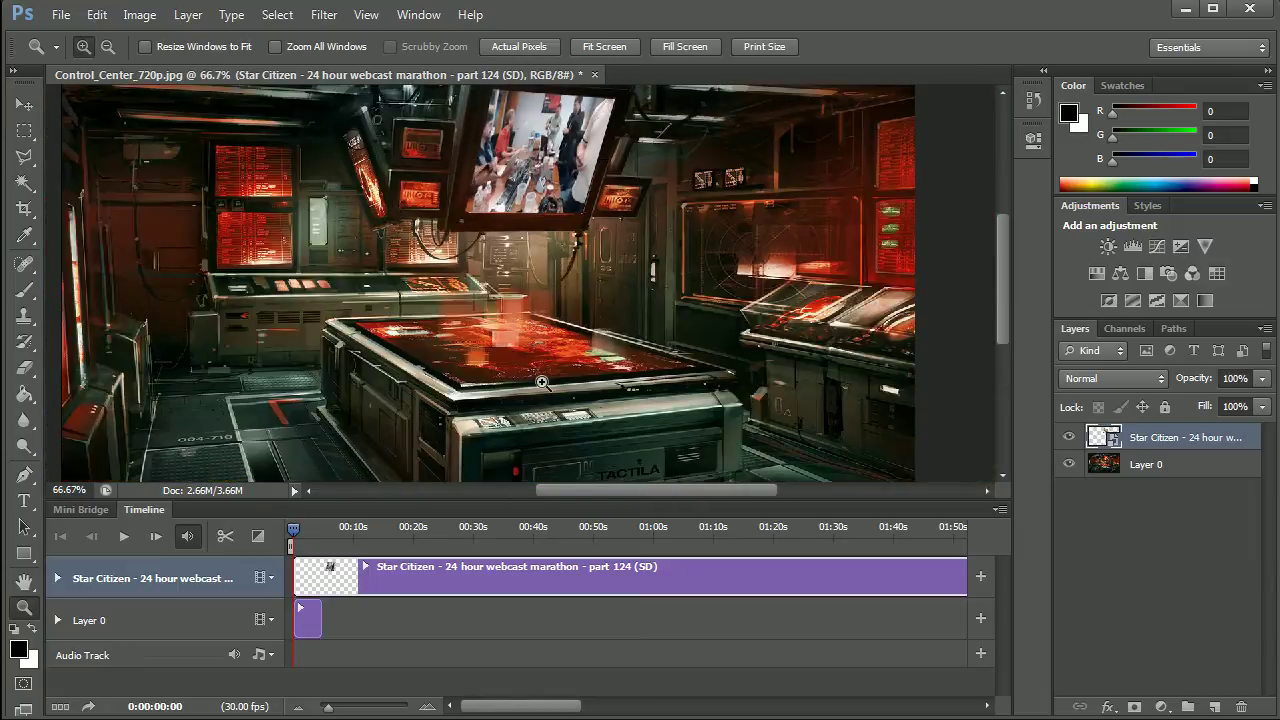
{"action": "scroll", "coordinate": [541, 382], "scroll_direction": "up", "scroll_amount": 1}
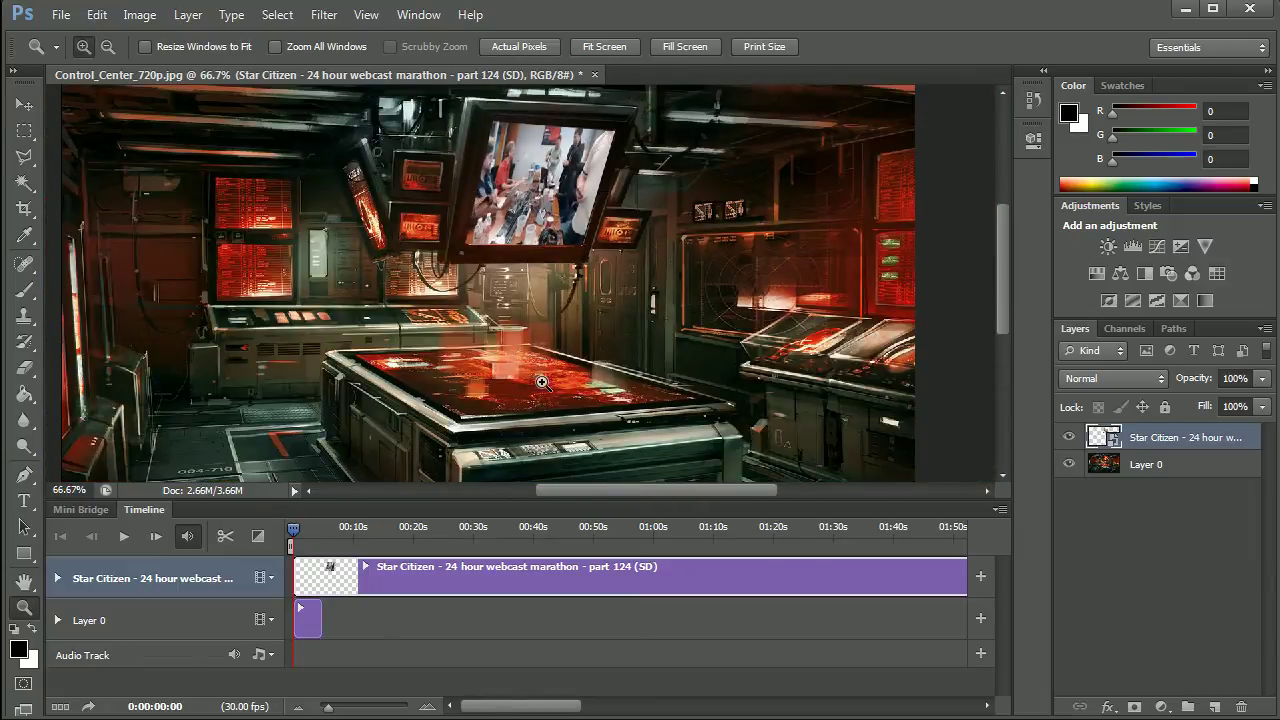
{"action": "left_click", "coordinate": [272, 579]}
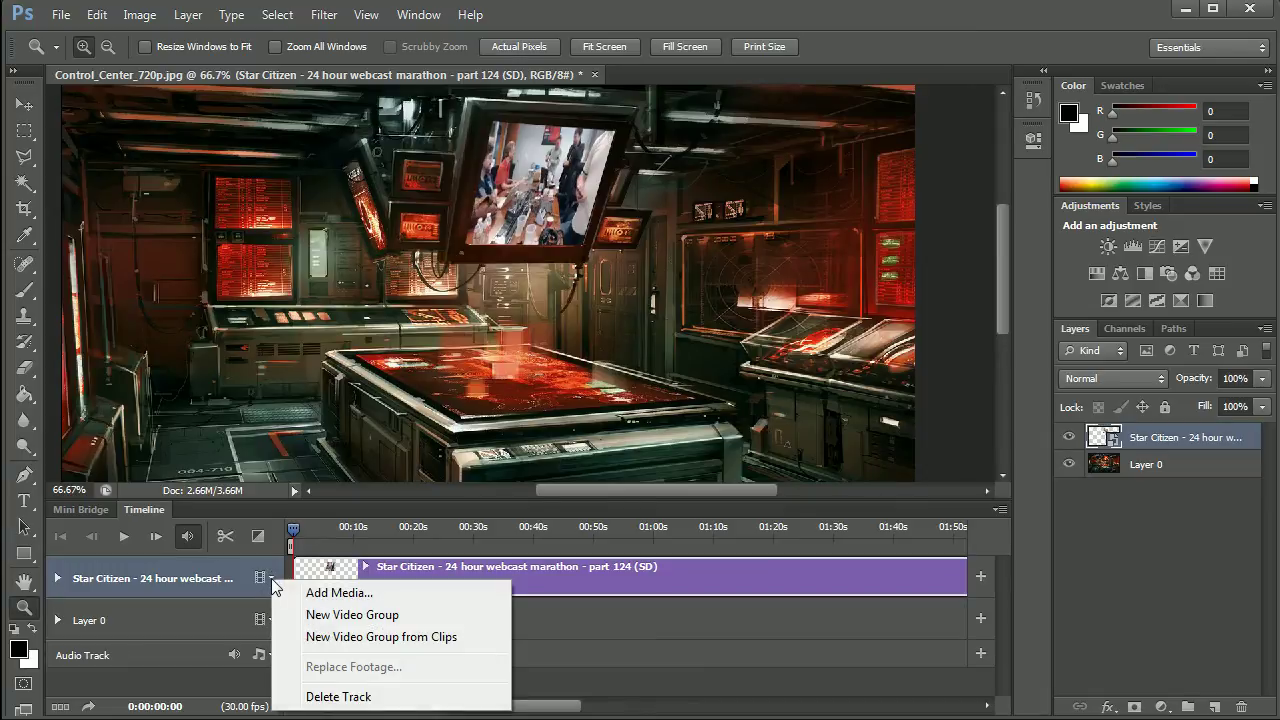
{"action": "left_click", "coordinate": [334, 593]}
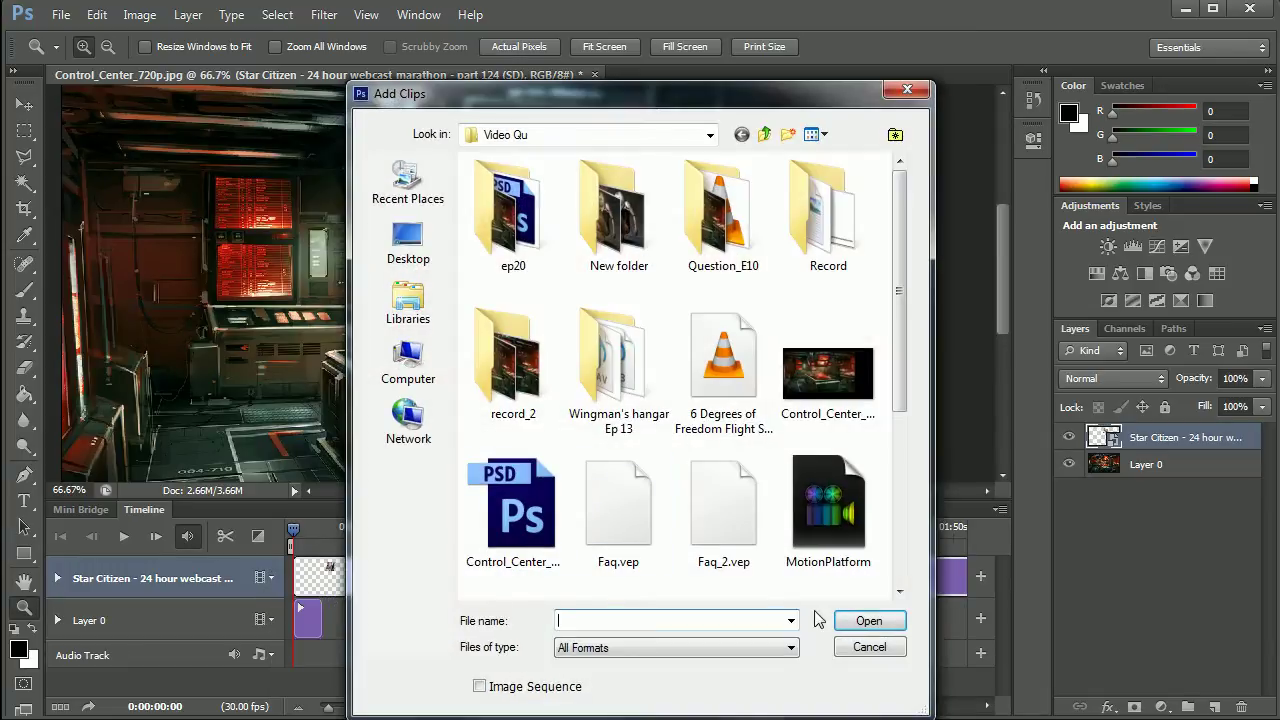
{"action": "key", "text": "Escape"}
{"action": "left_click", "coordinate": [270, 577]}
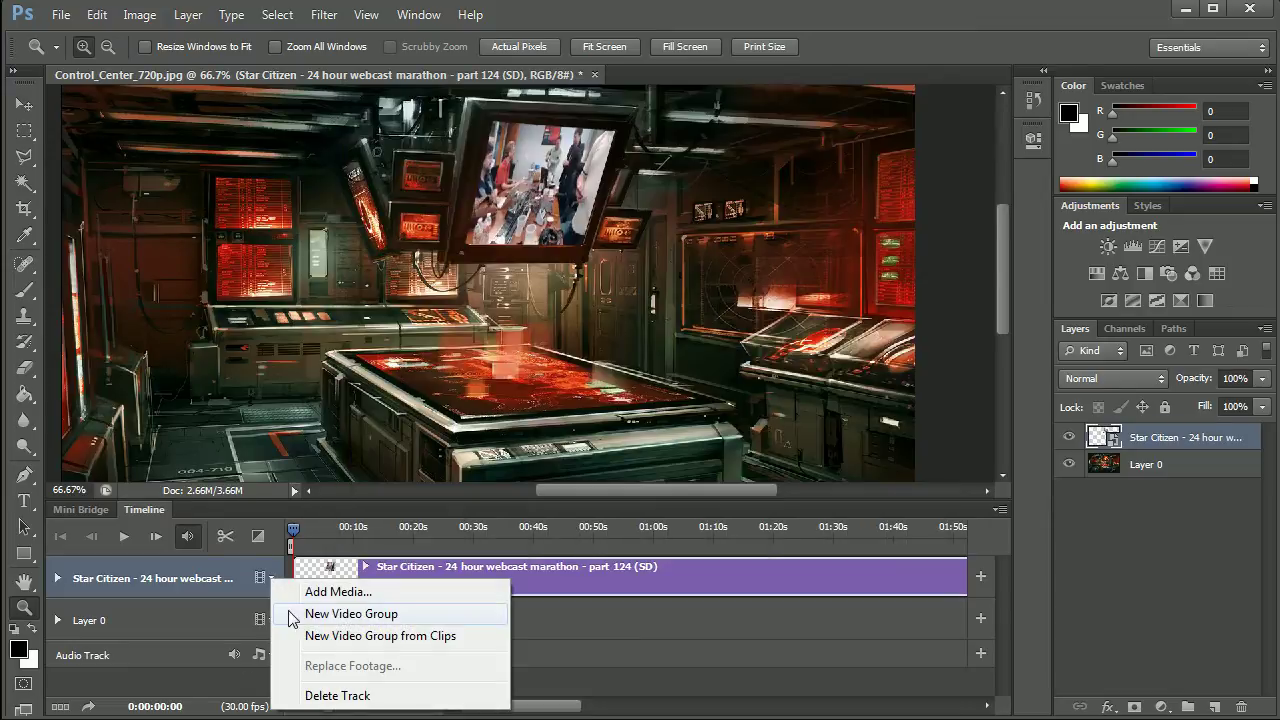
{"action": "left_click", "coordinate": [351, 614]}
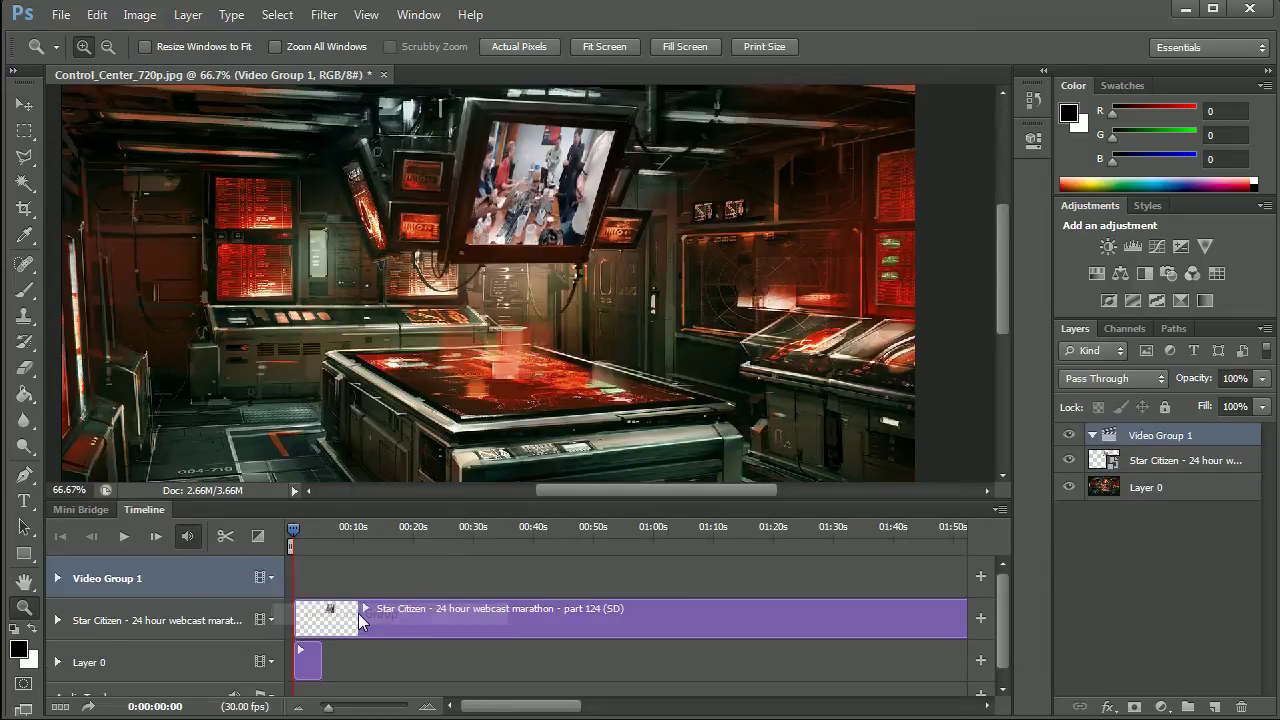
{"action": "left_click", "coordinate": [319, 570]}
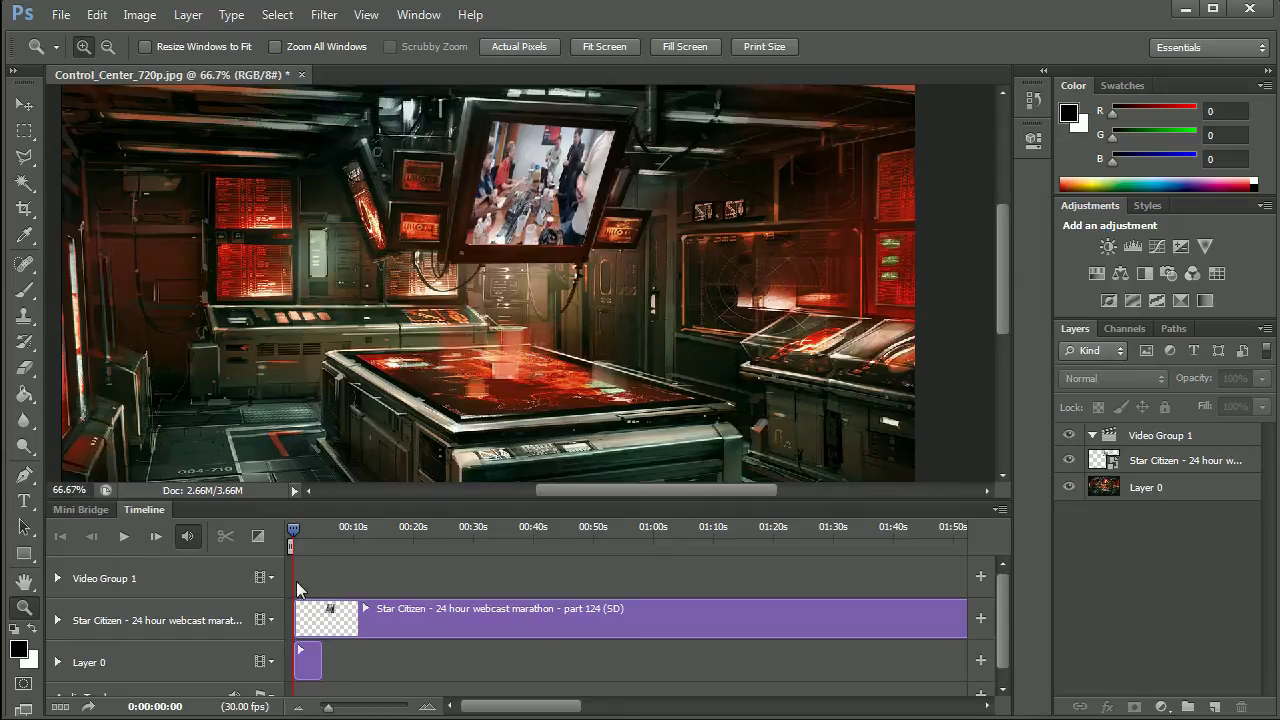
{"action": "left_click", "coordinate": [203, 579]}
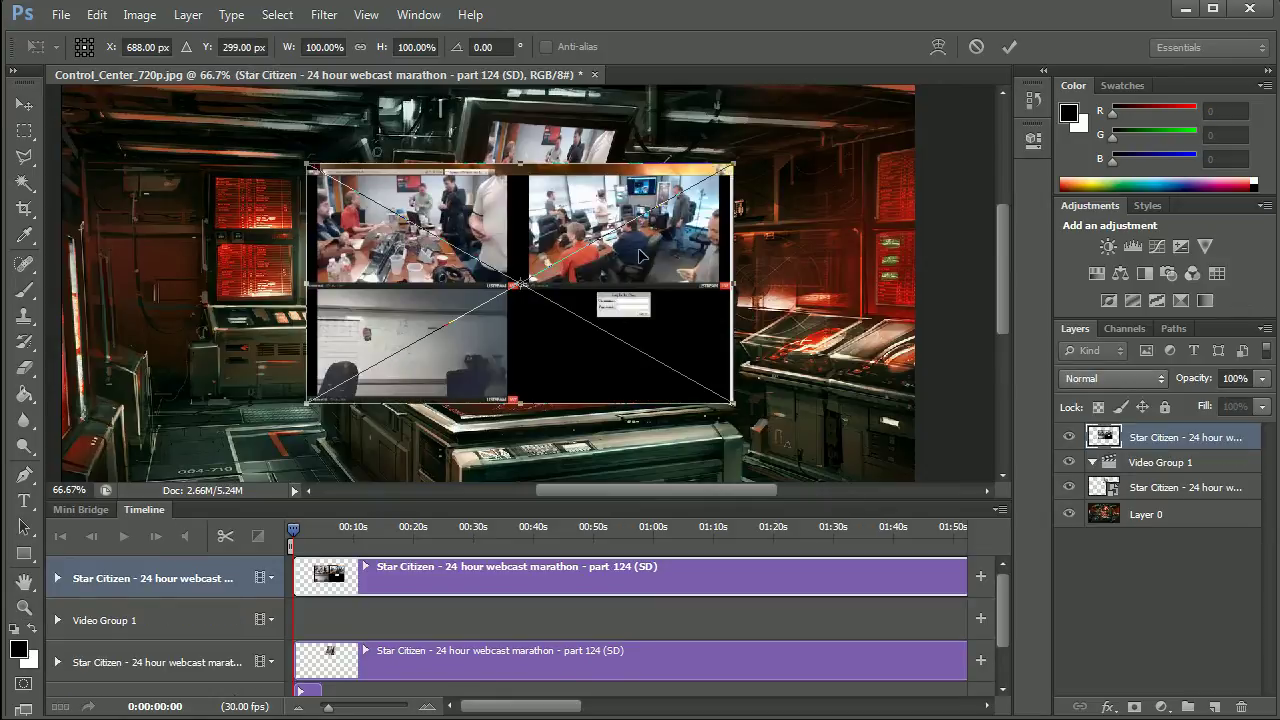
- Commit placing the second, uncropped Star Citizen webcast copy as the top layer
{"action": "left_click", "coordinate": [24, 131]}
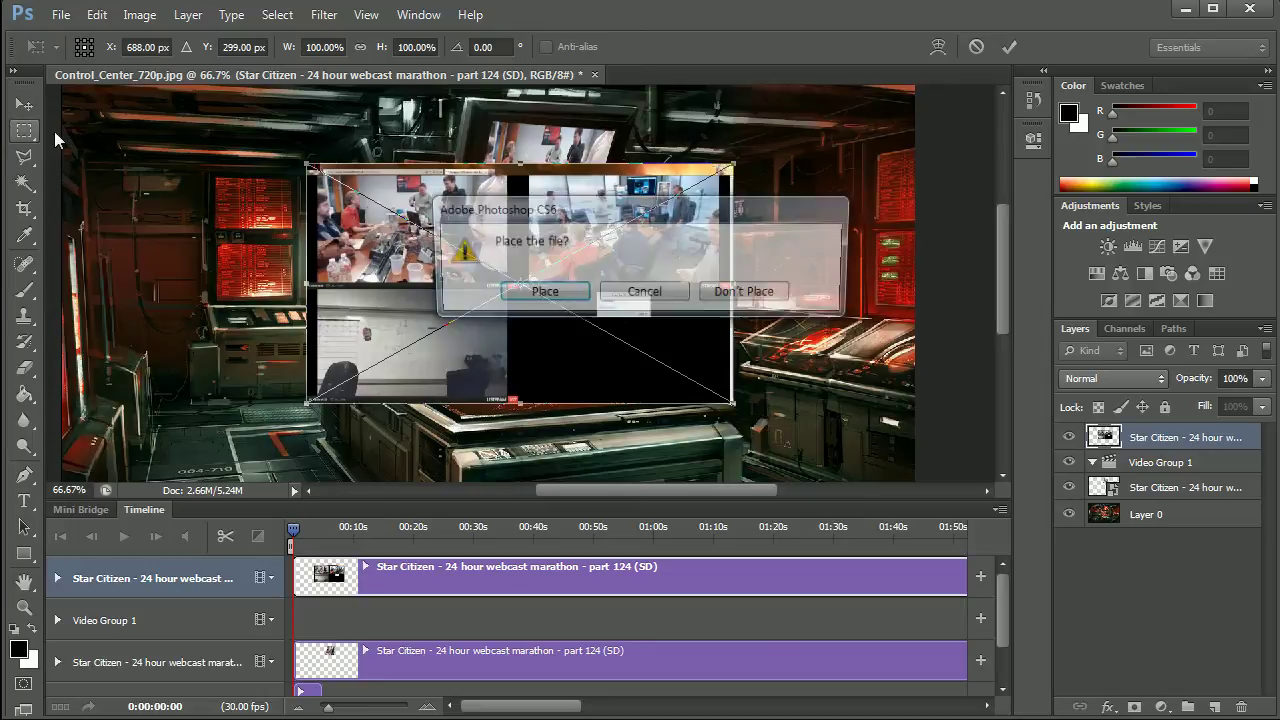
{"action": "left_click", "coordinate": [524, 293]}
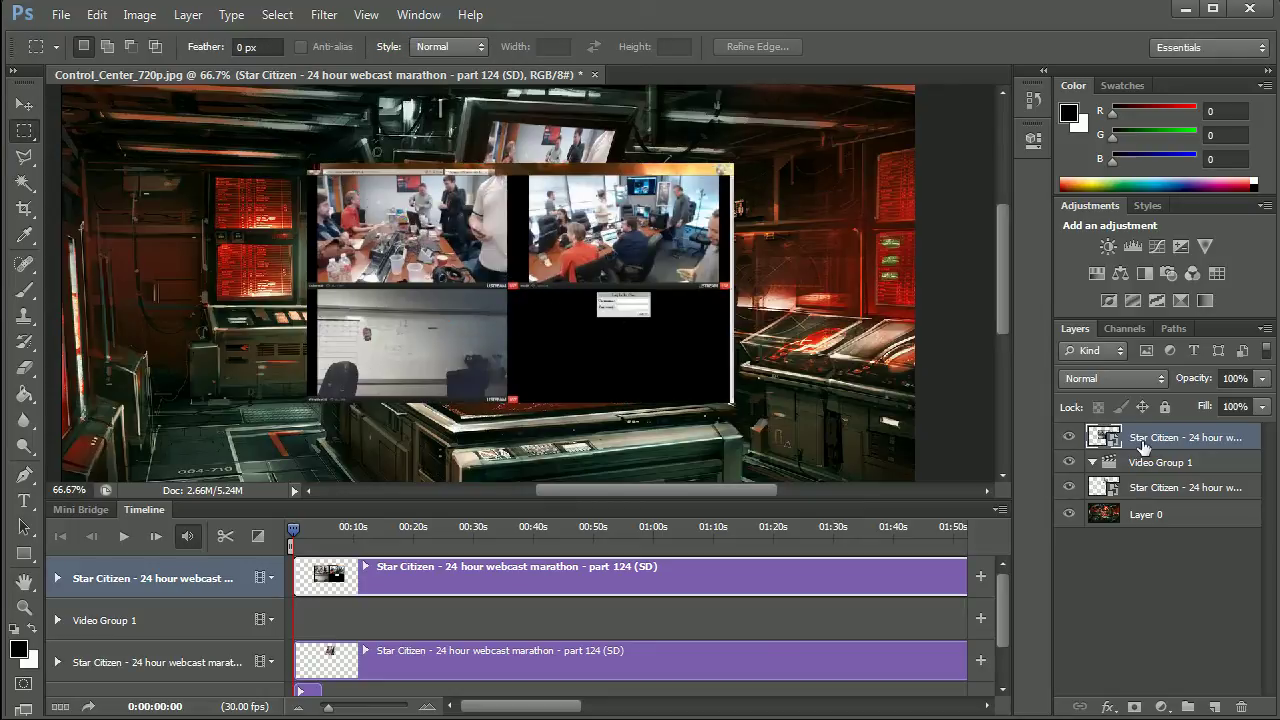
- Open the new webcast layer's contents and crop them to the upper-right camera view
{"action": "double_click", "coordinate": [1104, 440]}
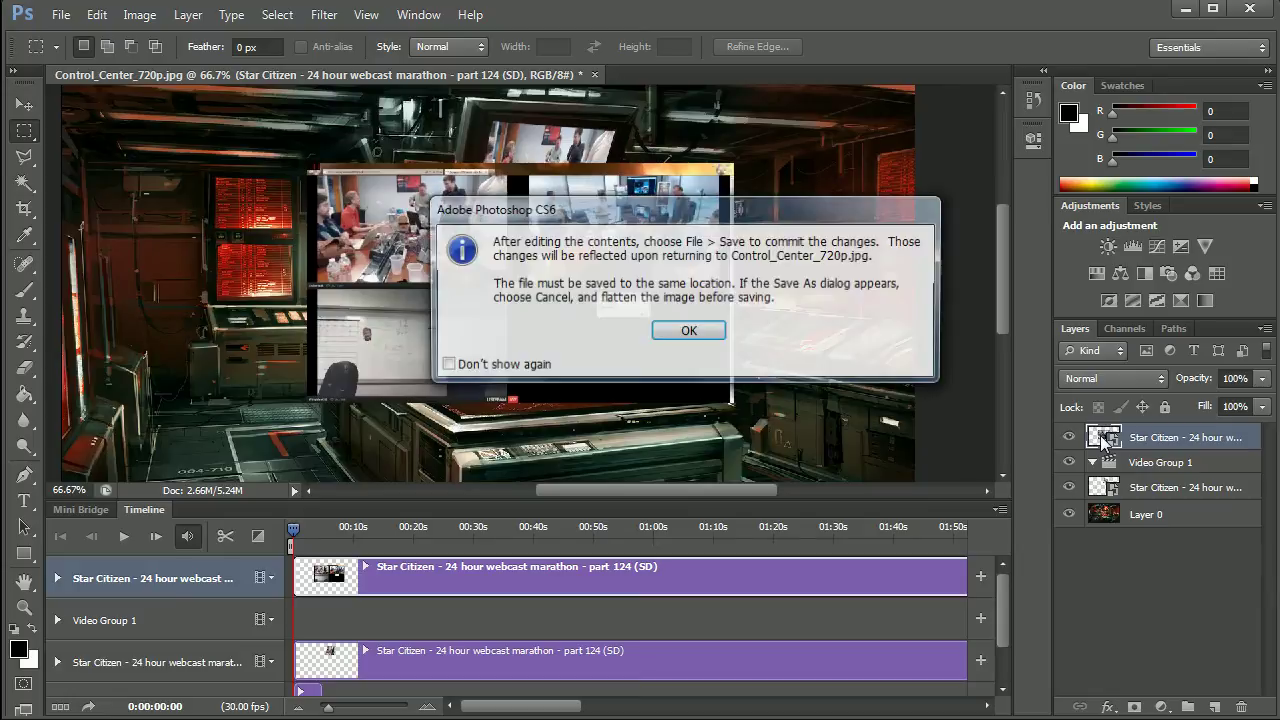
{"action": "left_click", "coordinate": [686, 331]}
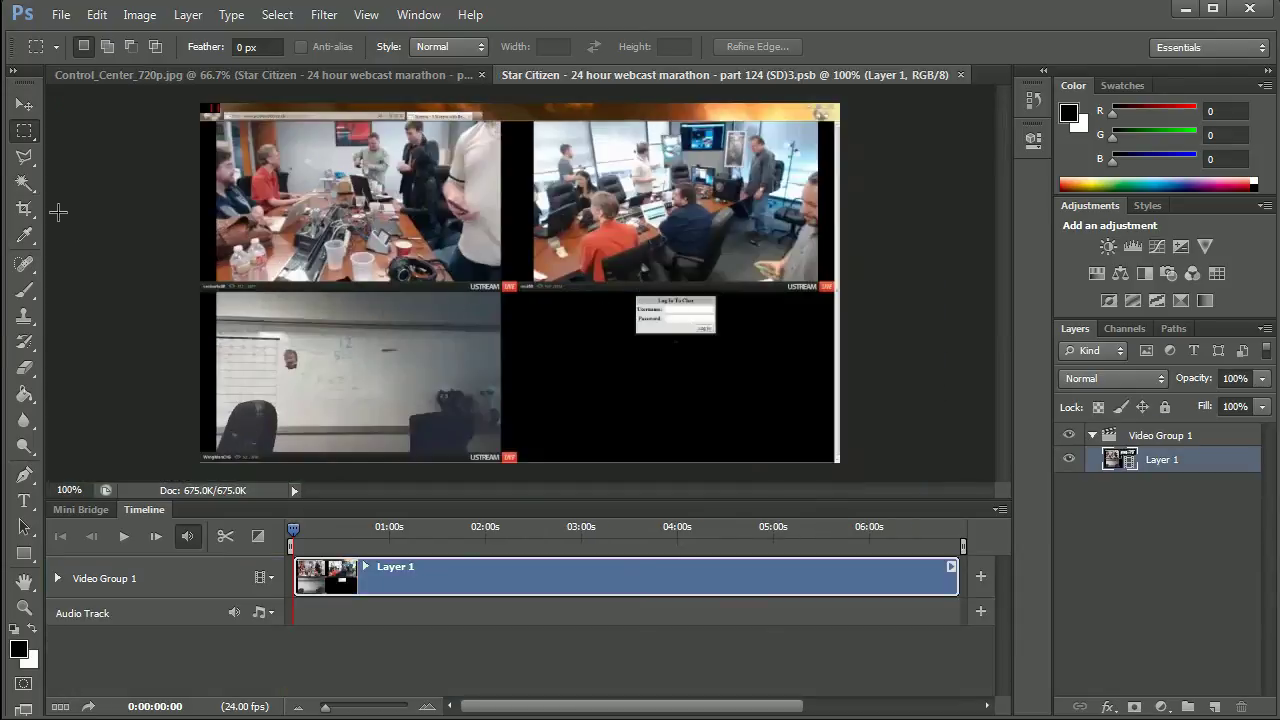
{"action": "left_click_drag", "start_coordinate": [535, 120], "coordinate": [818, 282]}
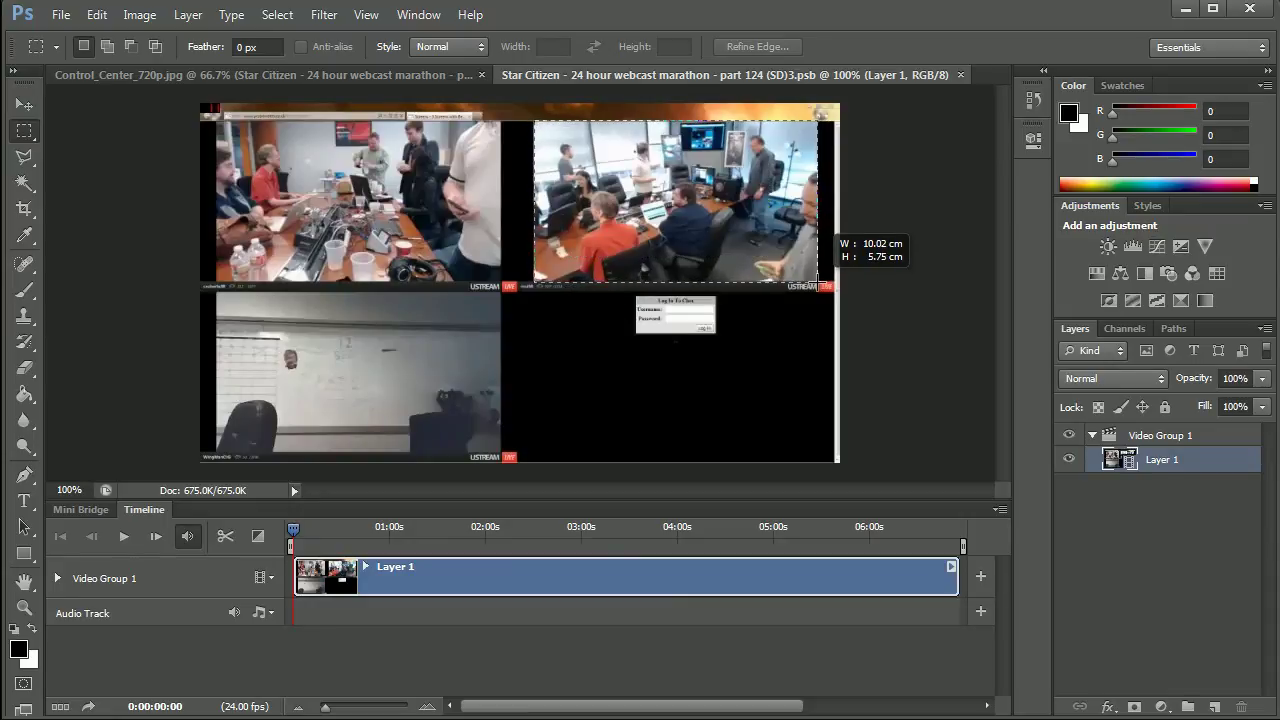
{"action": "left_click_drag", "start_coordinate": [818, 282], "coordinate": [818, 282]}
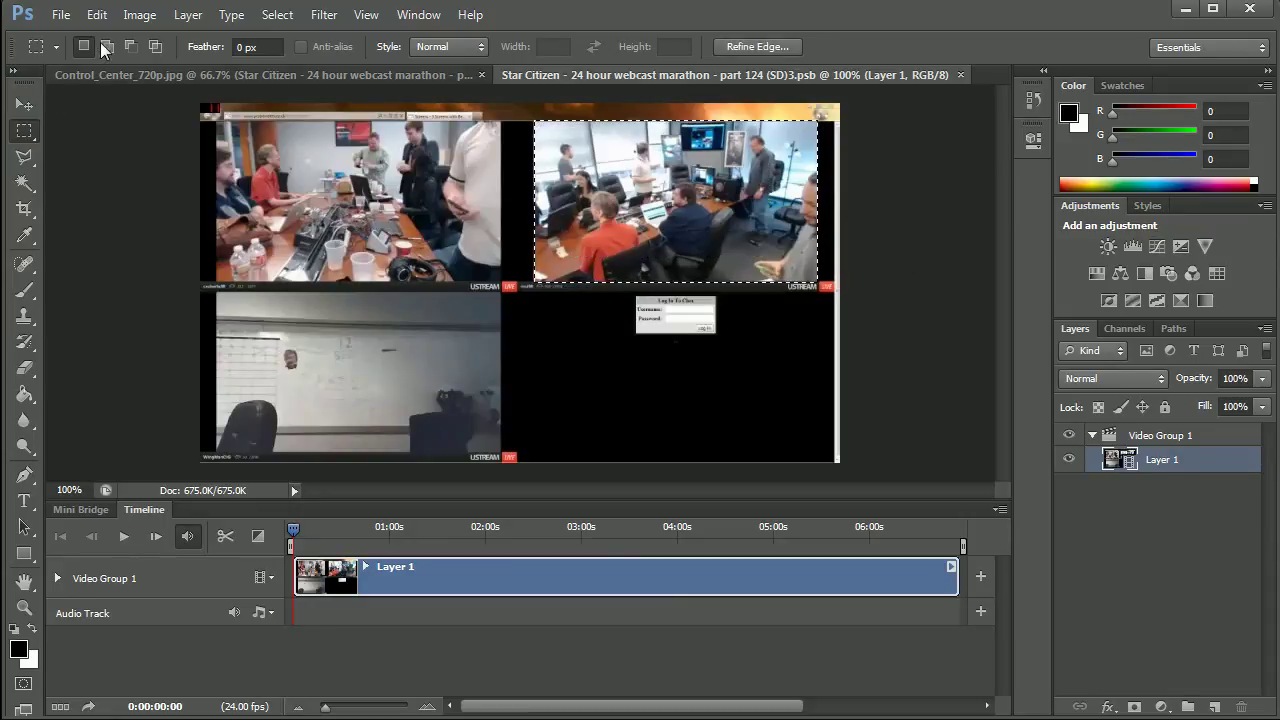
{"action": "left_click", "coordinate": [96, 15]}
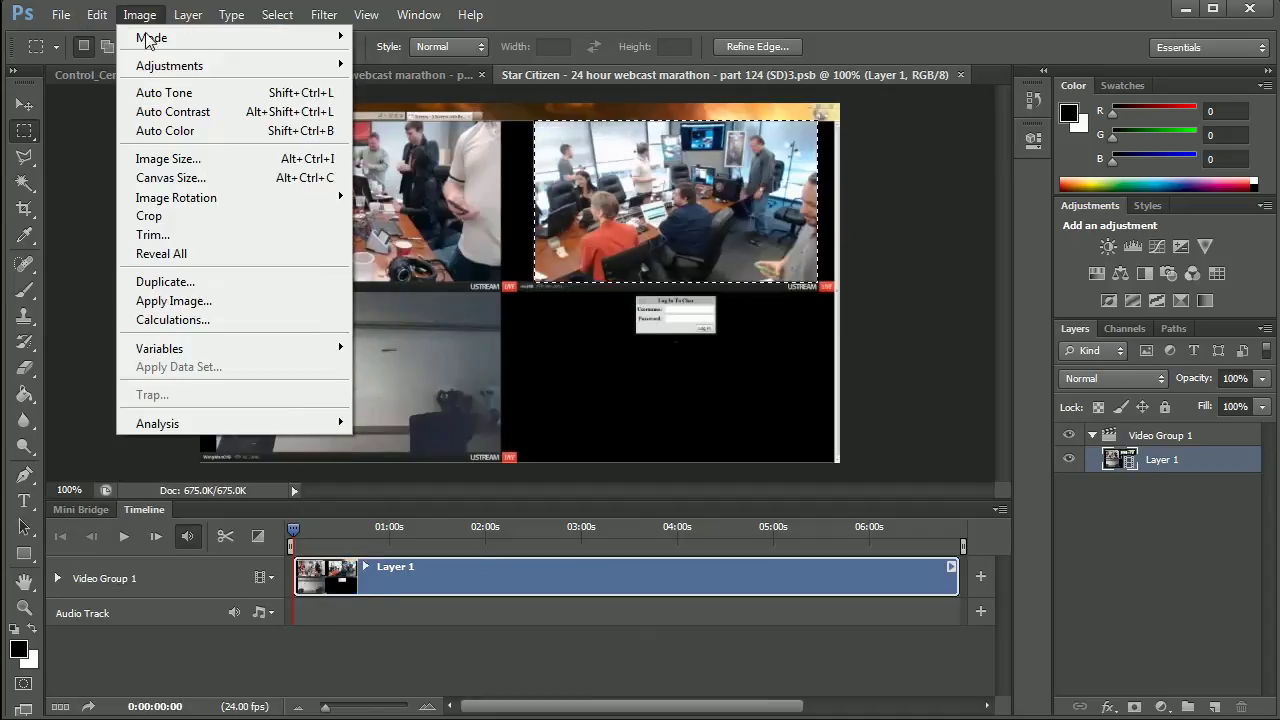
{"action": "left_click", "coordinate": [178, 218]}
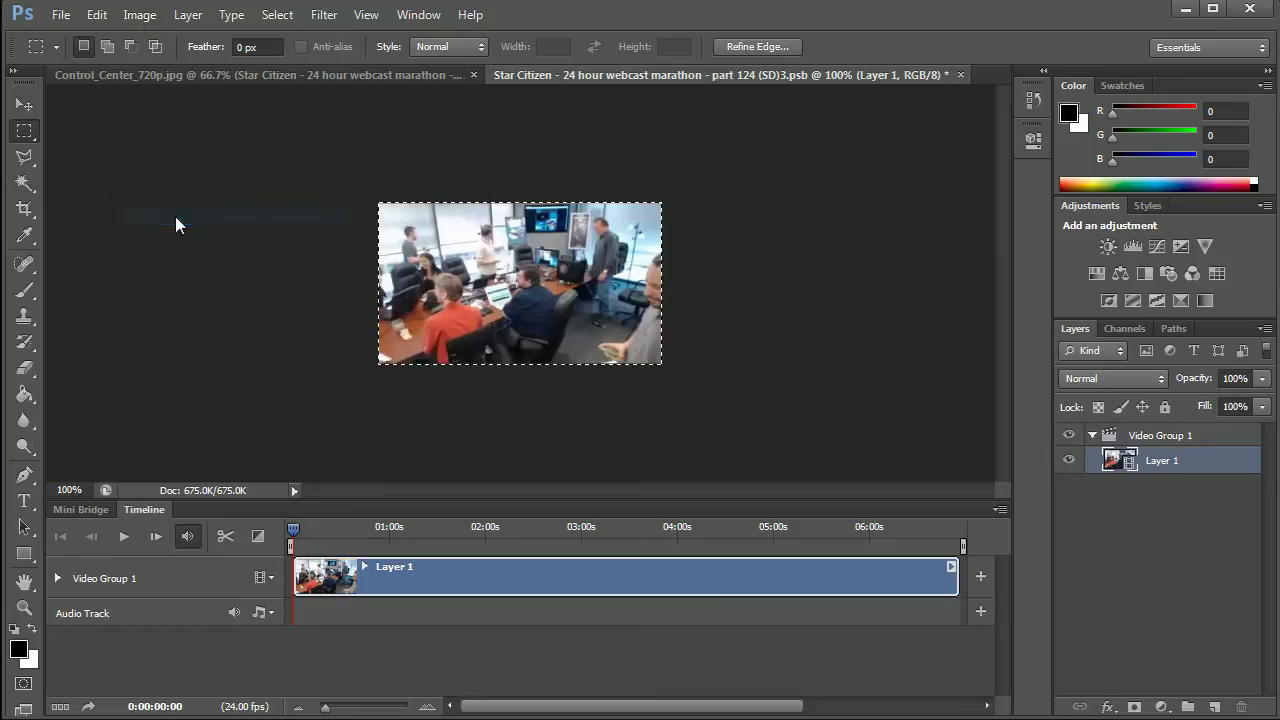
- Clear the selection with Ctrl+D and save the cropped .psb back into the image
{"action": "left_click", "coordinate": [24, 106]}
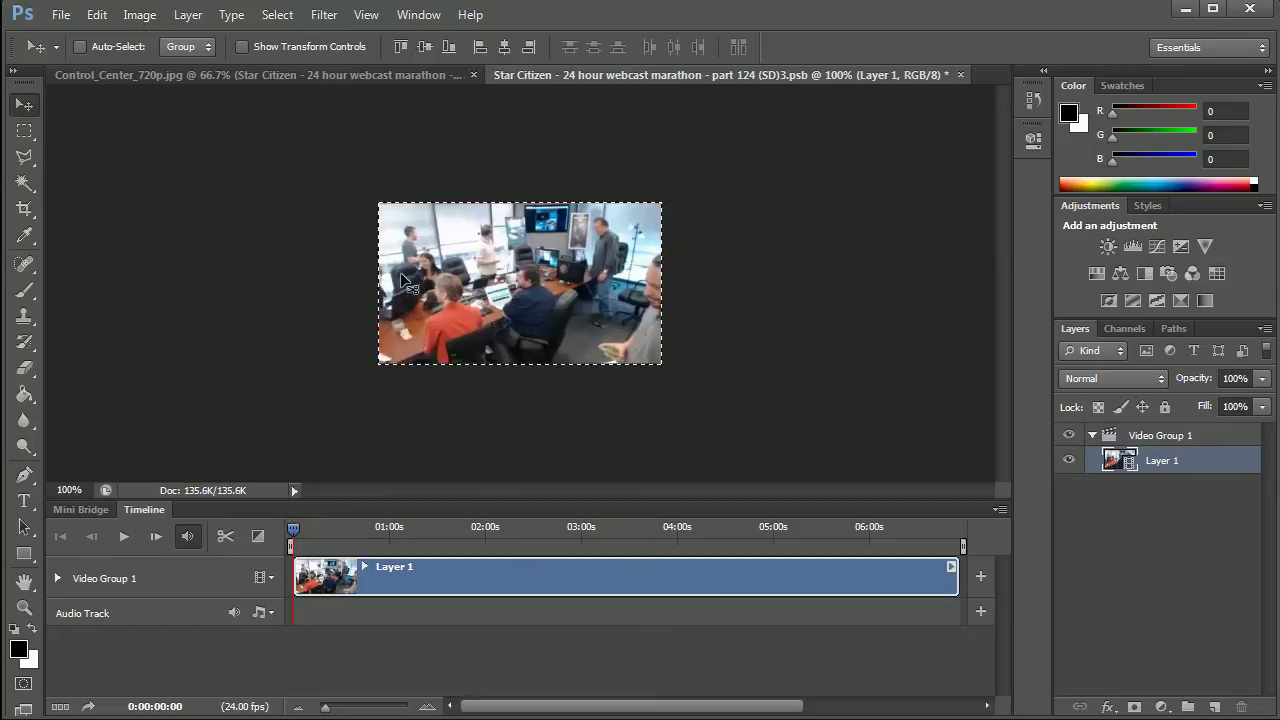
{"action": "left_click", "coordinate": [25, 131]}
{"action": "left_click", "coordinate": [24, 104]}
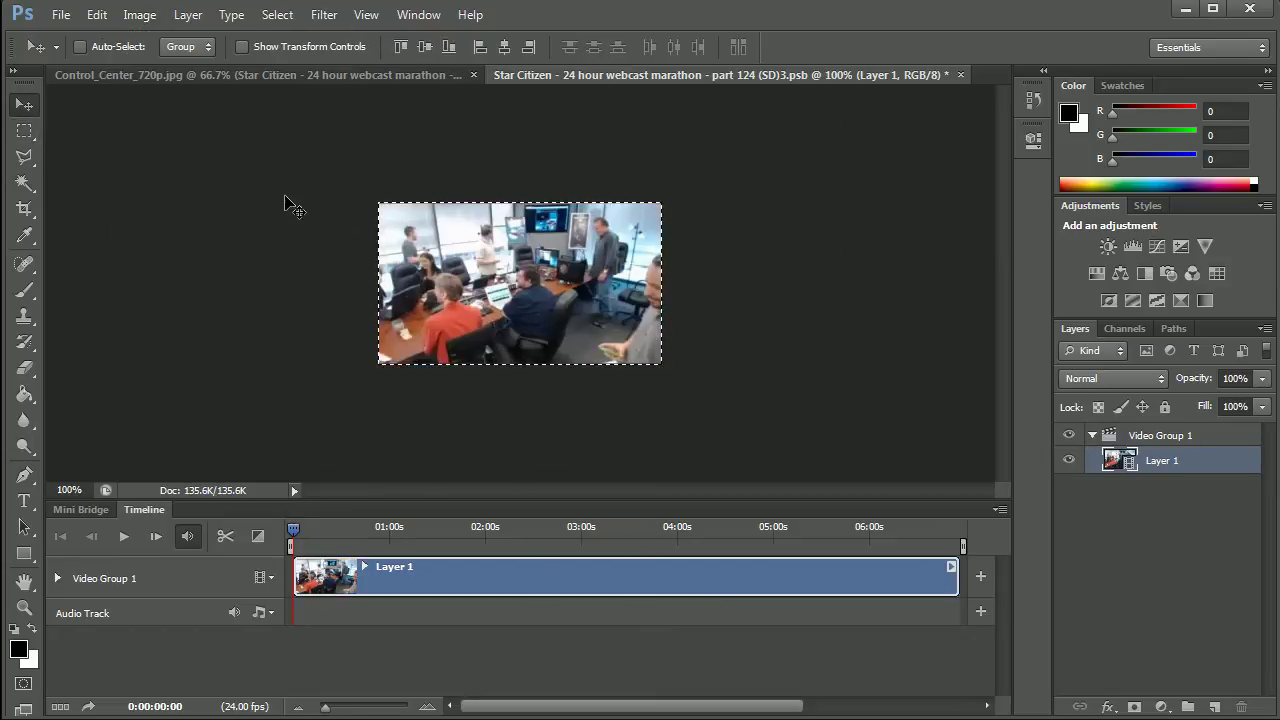
{"action": "key", "text": "ctrl+d"}
{"action": "left_click", "coordinate": [25, 131]}
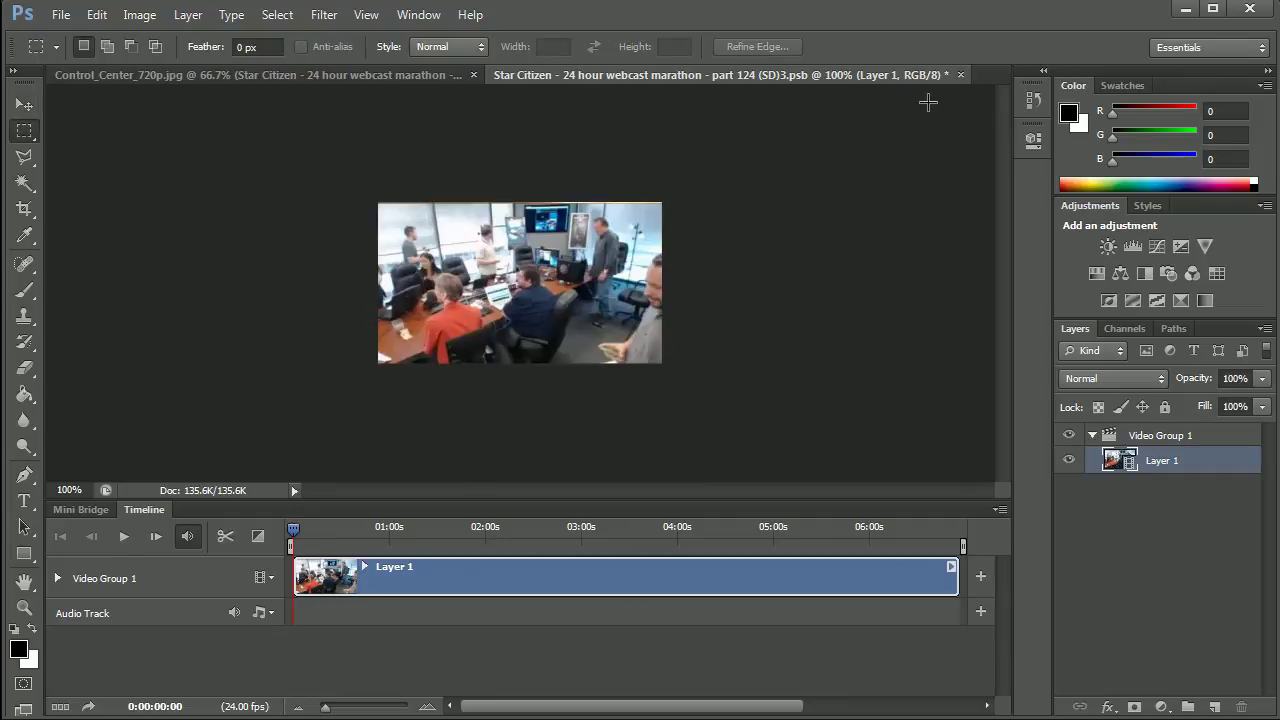
{"action": "left_click", "coordinate": [959, 75]}
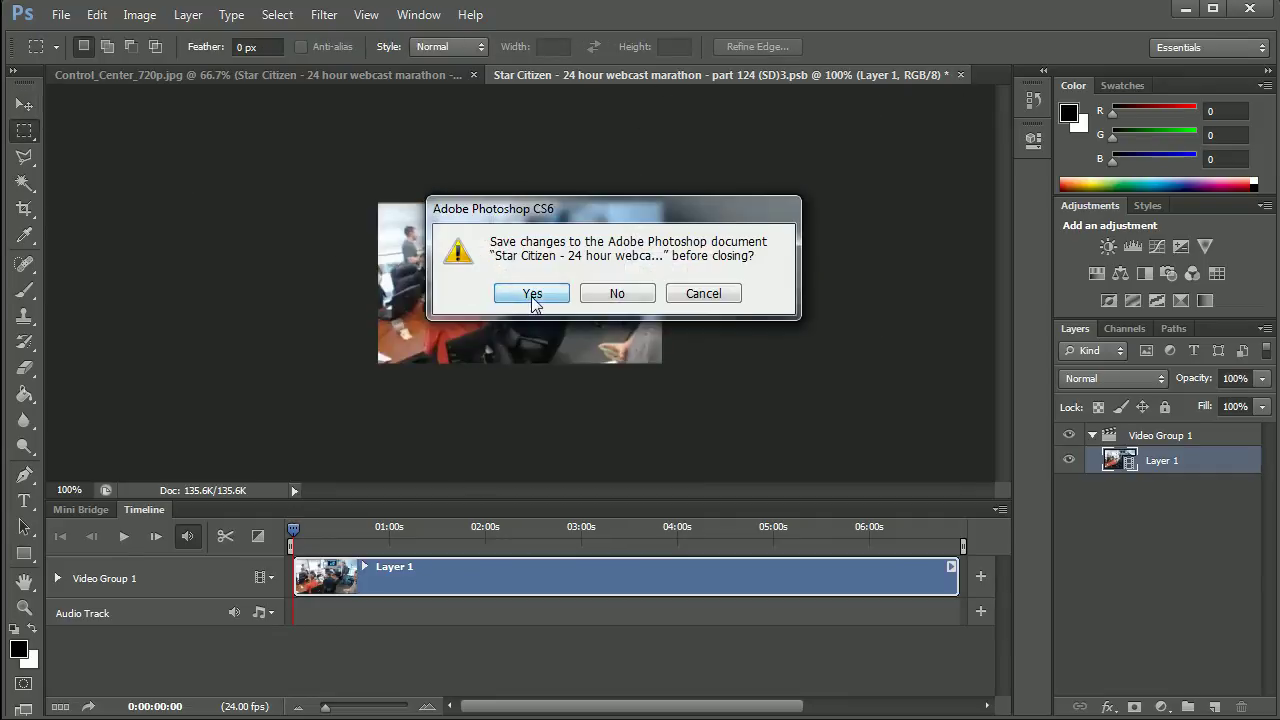
{"action": "left_click", "coordinate": [517, 300]}
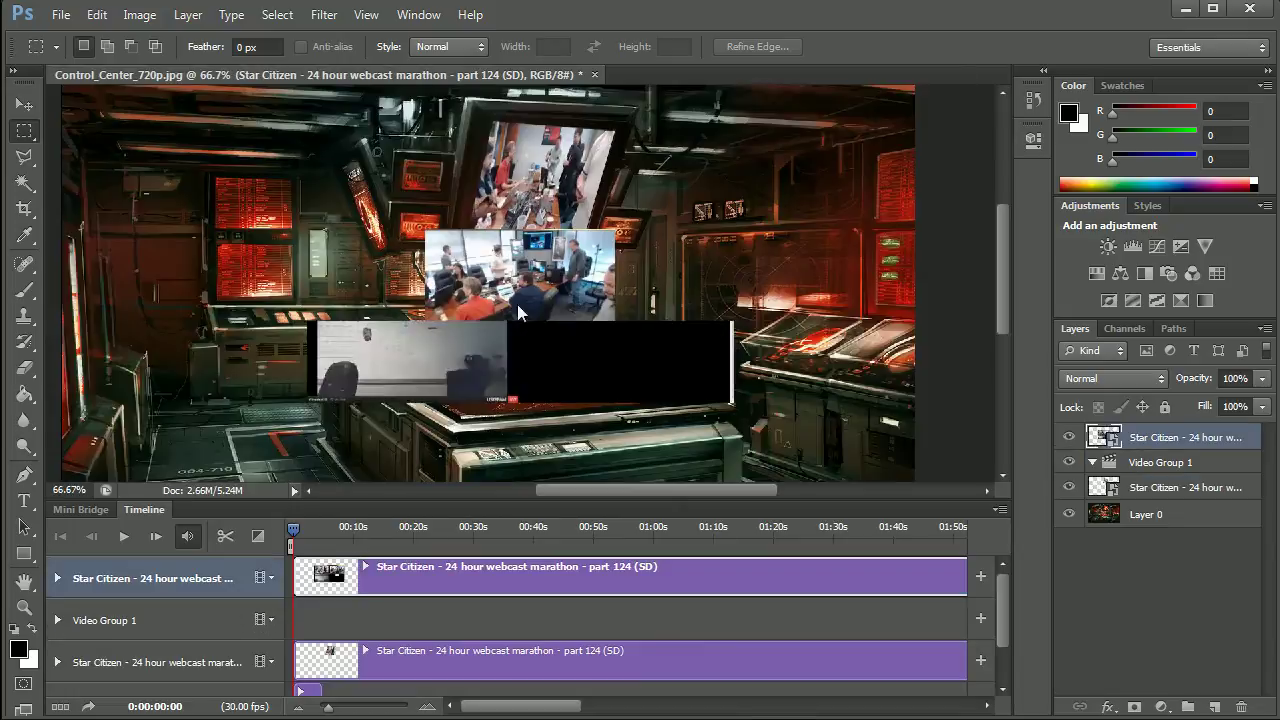
- Move the cropped feed onto the table and skew its corners to fit the table's screen
{"action": "left_click", "coordinate": [24, 104]}
{"action": "mouse_move", "coordinate": [462, 285]}
{"action": "left_mouse_down"}
{"action": "mouse_move", "coordinate": [448, 378]}
{"action": "mouse_move", "coordinate": [395, 402]}
{"action": "left_mouse_up"}
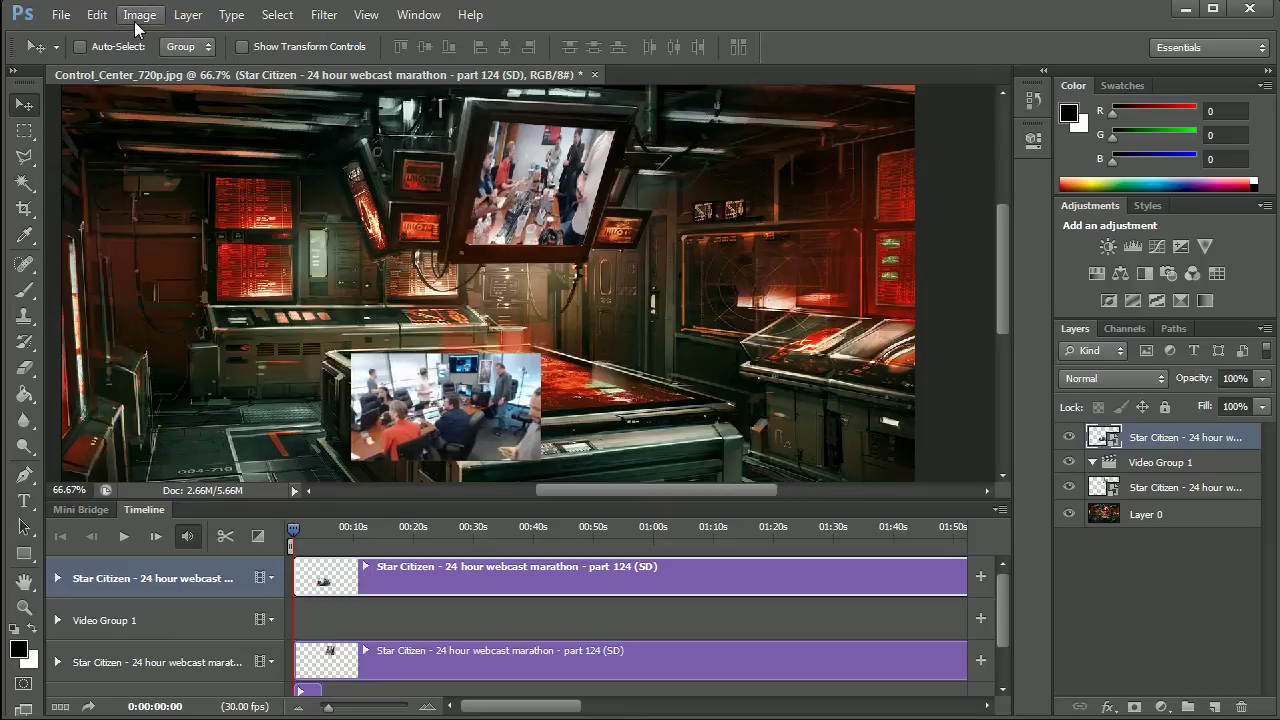
{"action": "left_click", "coordinate": [97, 14]}
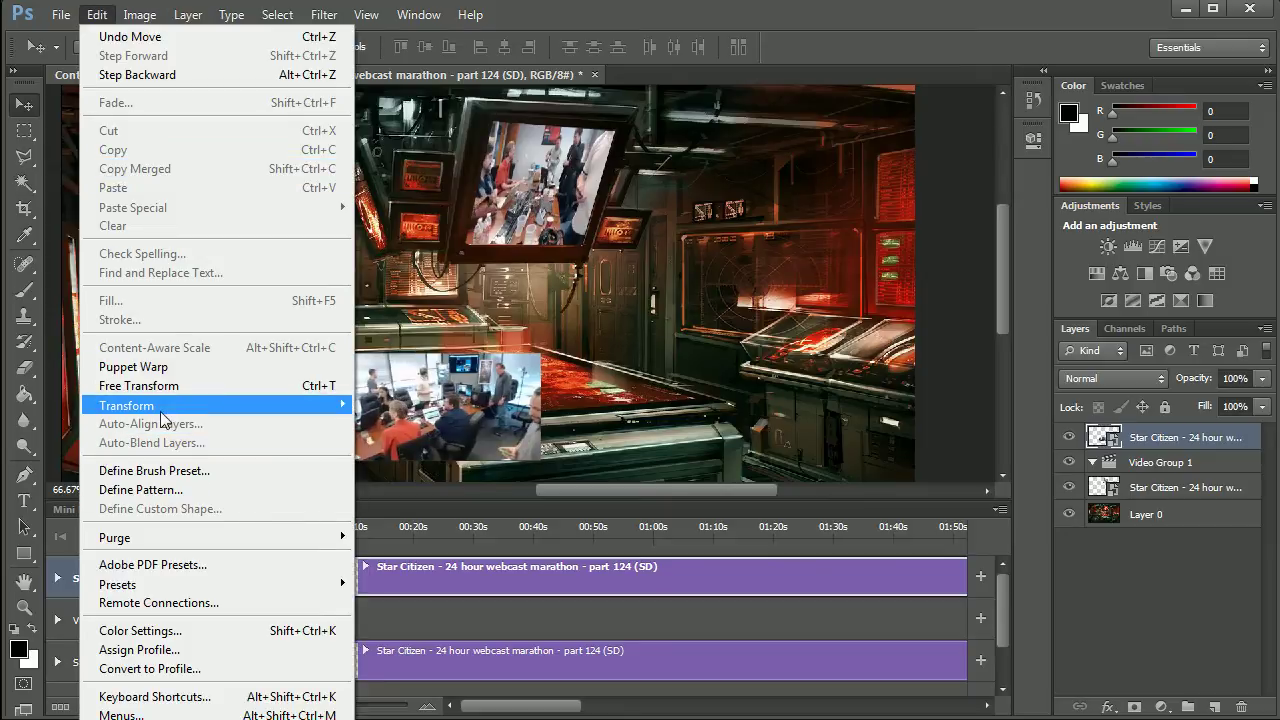
{"action": "mouse_move", "coordinate": [127, 405]}
{"action": "left_click", "coordinate": [383, 471]}
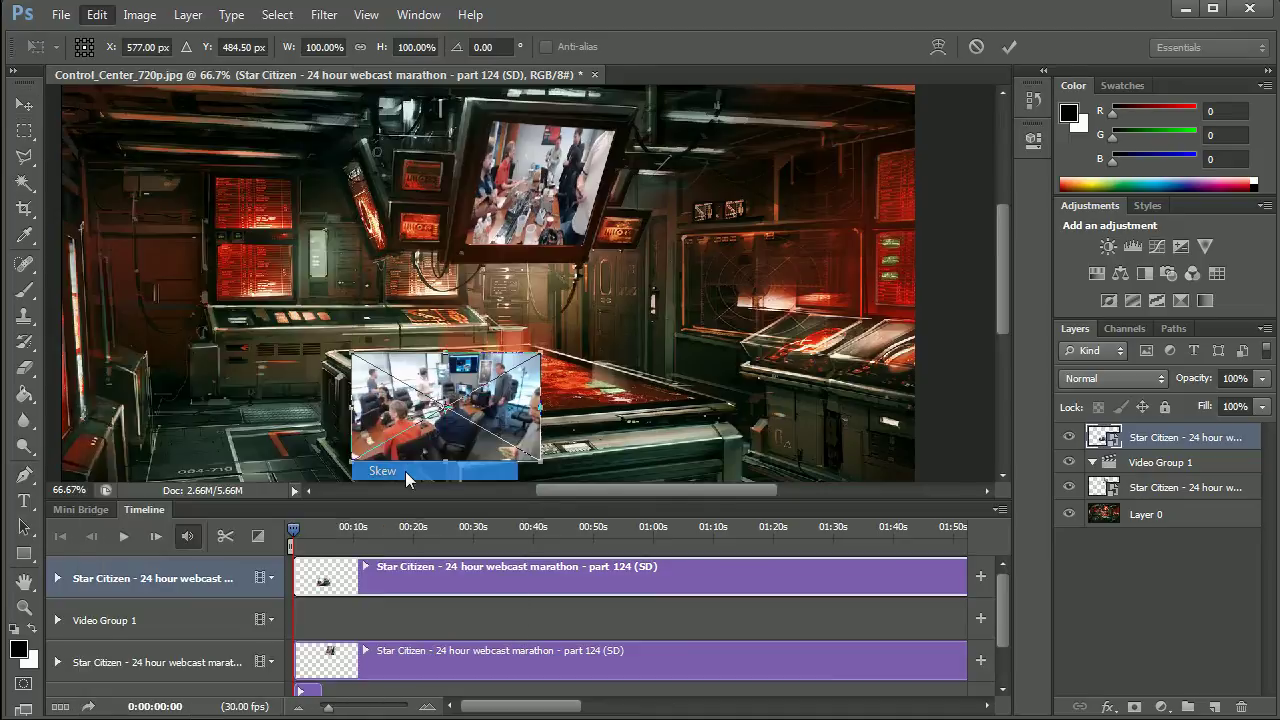
{"action": "left_click_drag", "start_coordinate": [540, 355], "coordinate": [534, 361]}
{"action": "mouse_move", "coordinate": [541, 466]}
{"action": "left_mouse_down"}
{"action": "mouse_move", "coordinate": [738, 452]}
{"action": "mouse_move", "coordinate": [673, 430]}
{"action": "mouse_move", "coordinate": [700, 392]}
{"action": "mouse_move", "coordinate": [667, 412]}
{"action": "mouse_move", "coordinate": [706, 417]}
{"action": "left_mouse_up"}
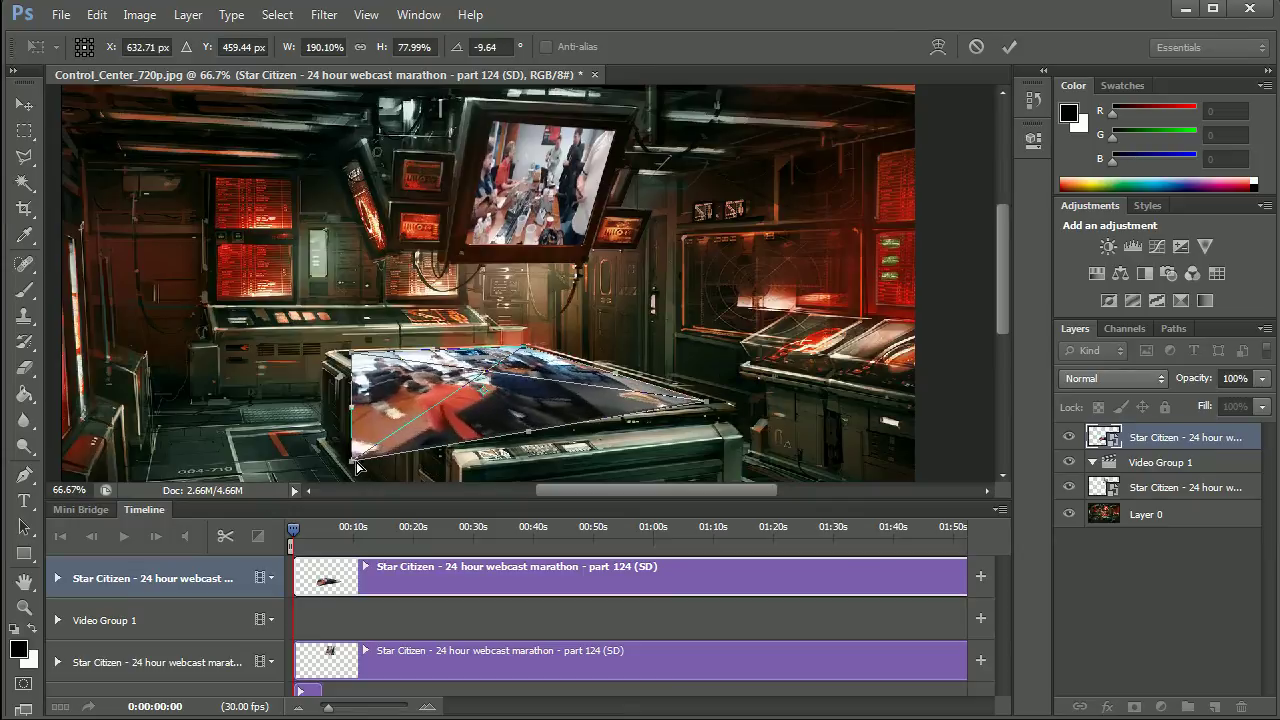
{"action": "mouse_move", "coordinate": [357, 466]}
{"action": "left_mouse_down"}
{"action": "mouse_move", "coordinate": [518, 443]}
{"action": "mouse_move", "coordinate": [462, 427]}
{"action": "left_mouse_up"}
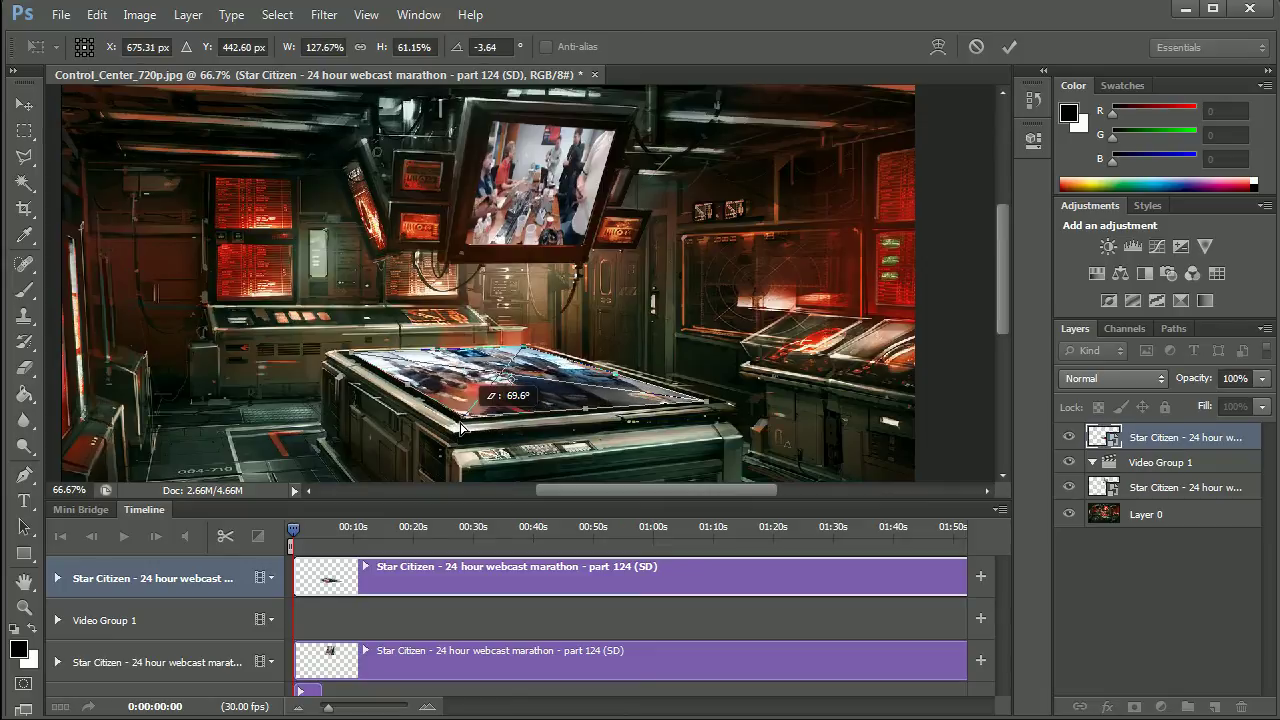
{"action": "left_click_drag", "start_coordinate": [461, 427], "coordinate": [464, 433]}
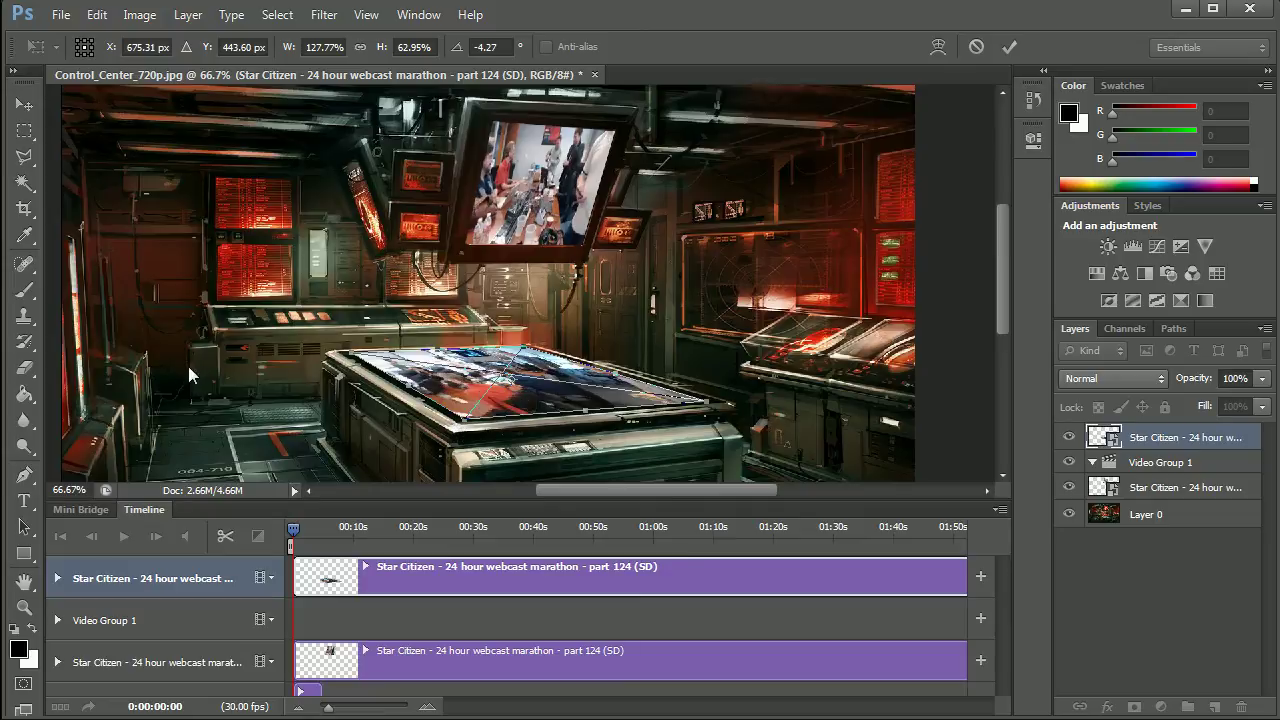
{"action": "left_click", "coordinate": [25, 131]}
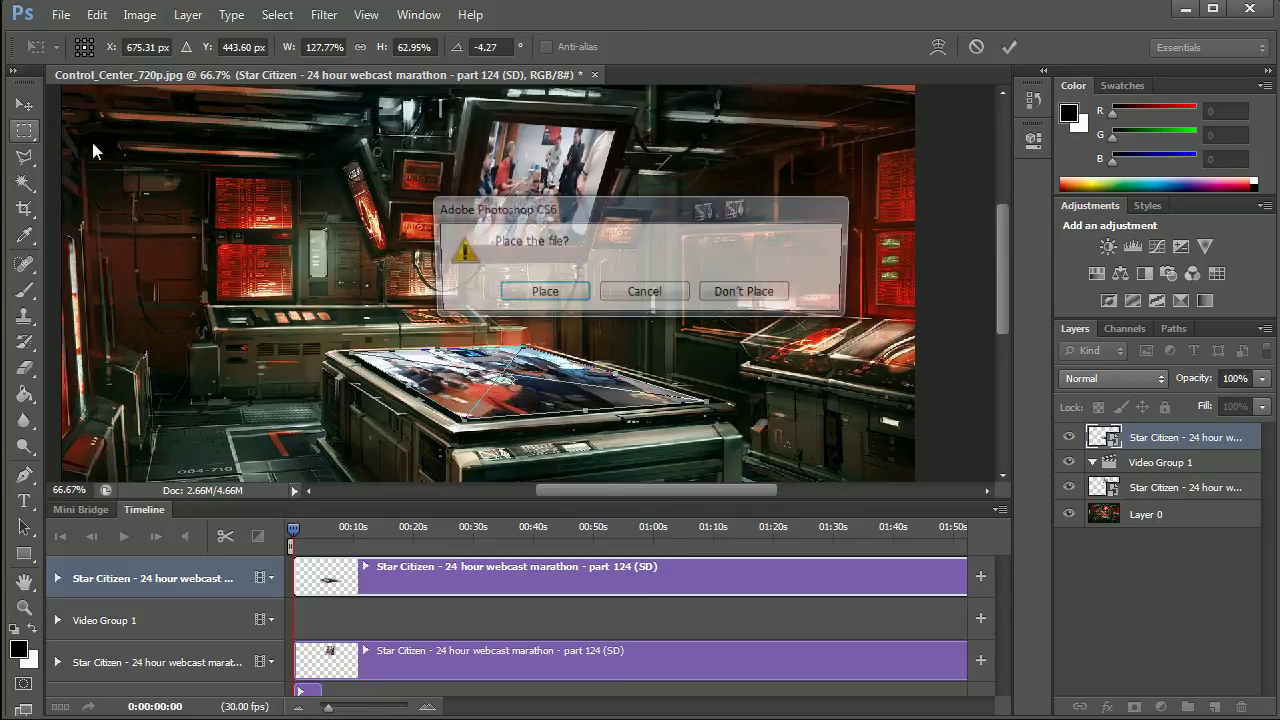
{"action": "left_click", "coordinate": [531, 294]}
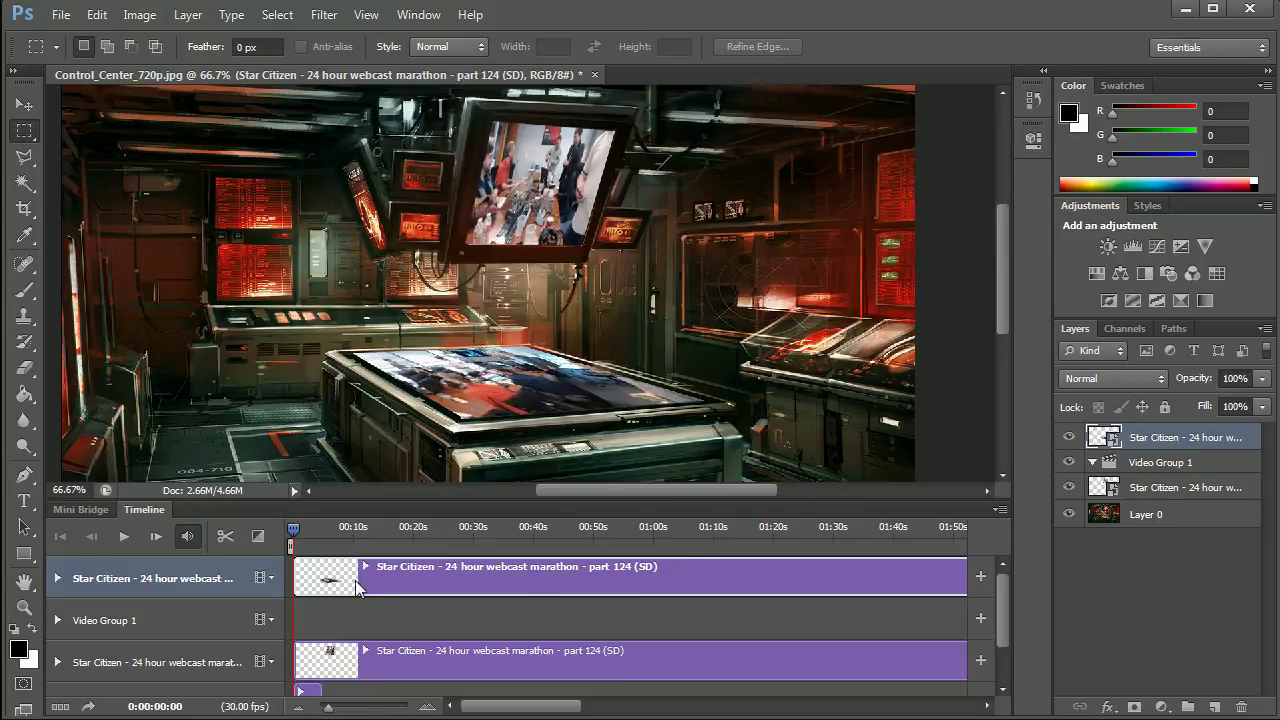
- Preview the composition briefly, then return the playhead to the start
{"action": "left_click", "coordinate": [121, 540]}
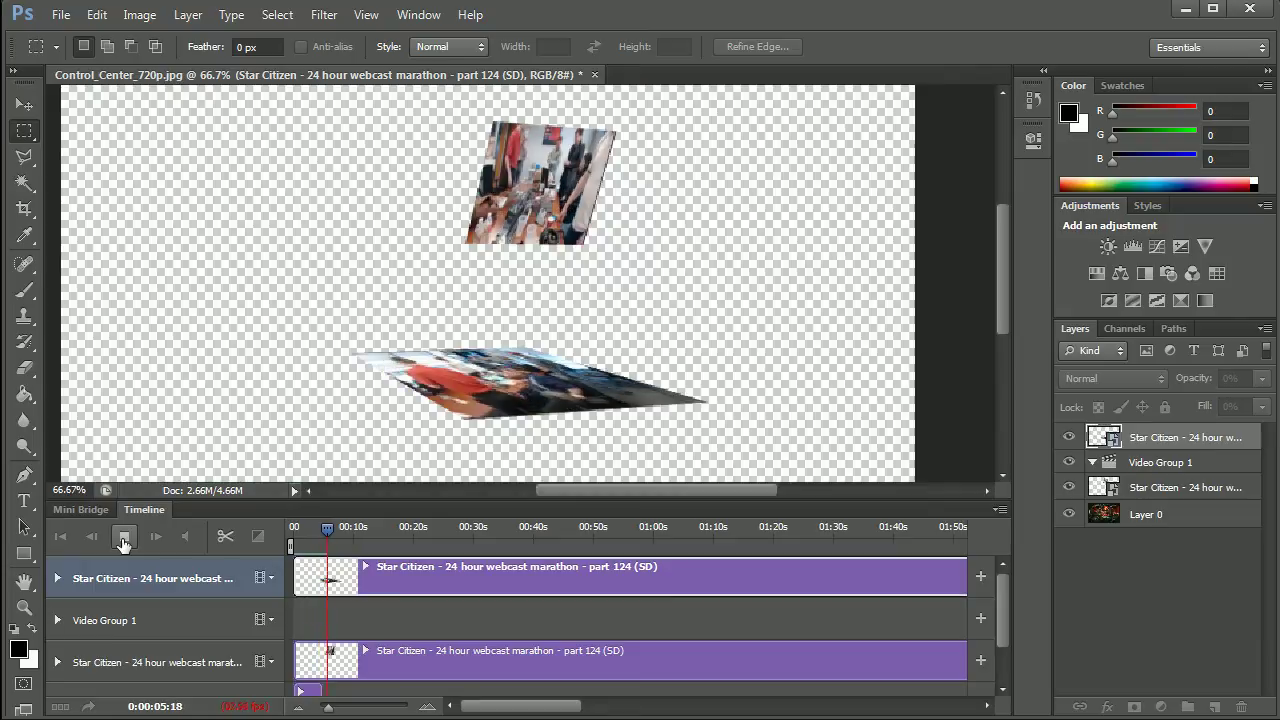
{"action": "left_click", "coordinate": [123, 541]}
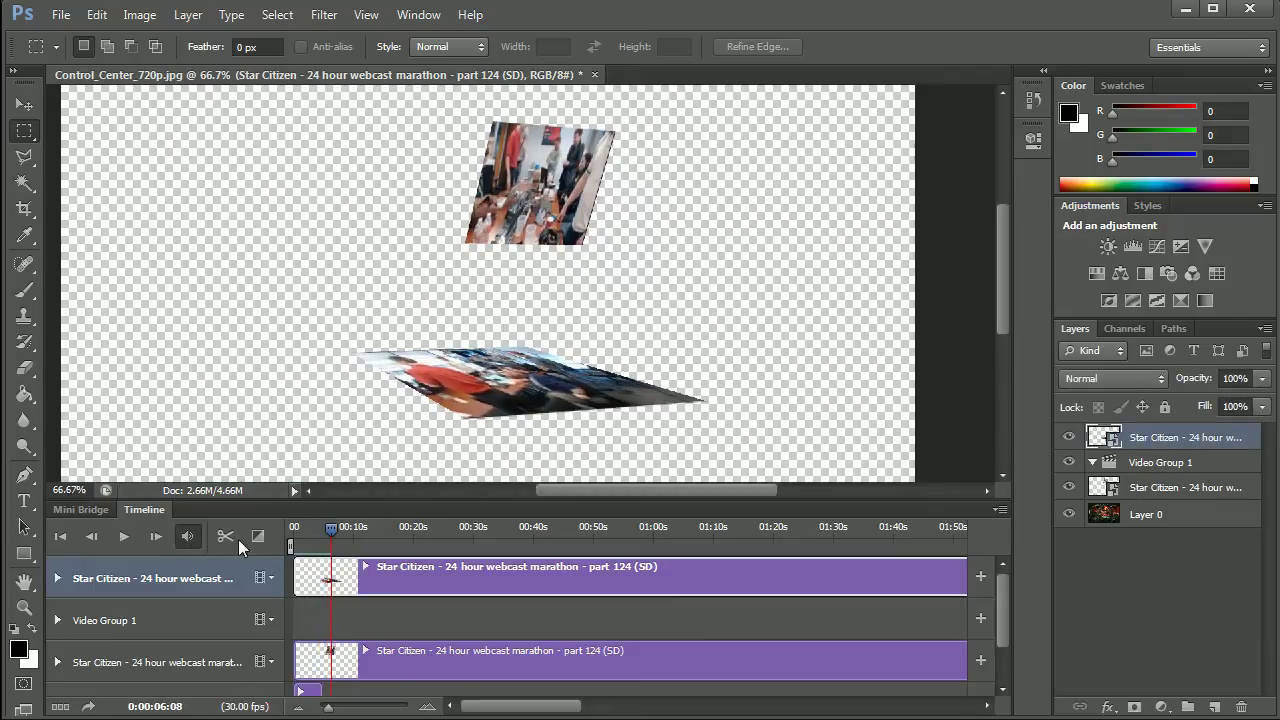
{"action": "key", "text": "Home"}
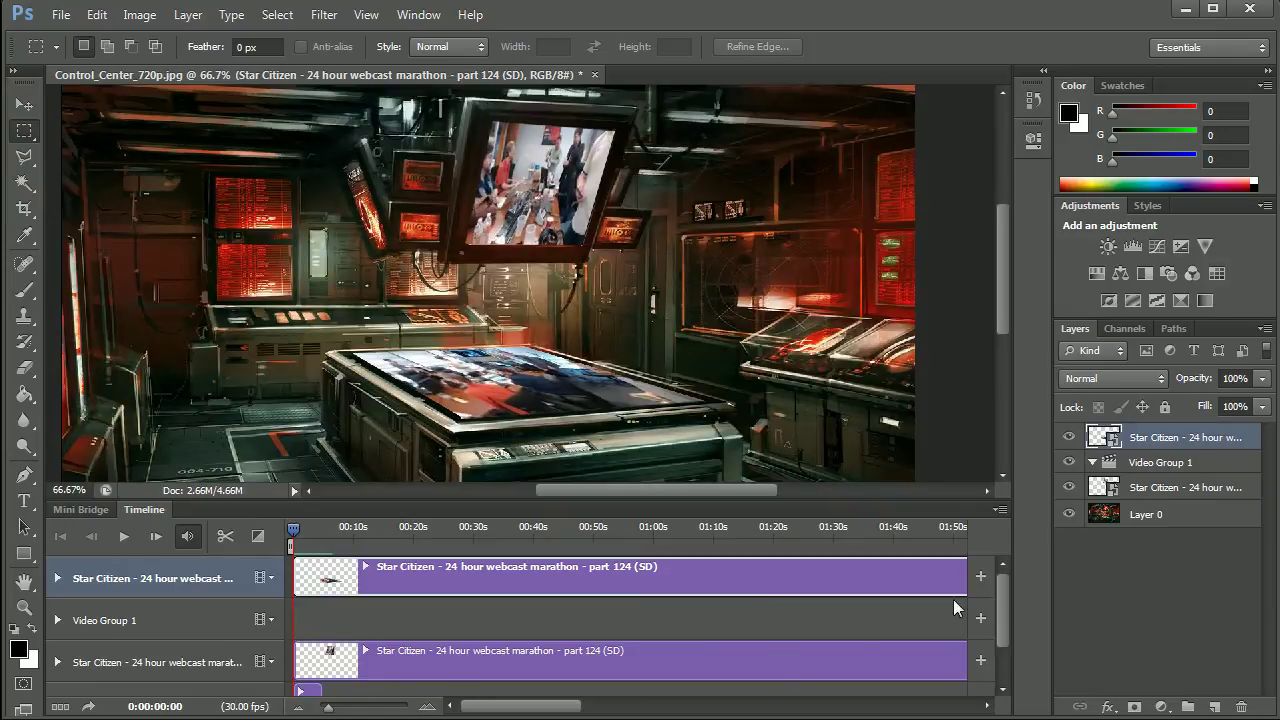
- Extend the Layer 0 clip to match the webcast clips' length and play the composition
{"action": "left_click_drag", "start_coordinate": [1003, 594], "coordinate": [1001, 621]}
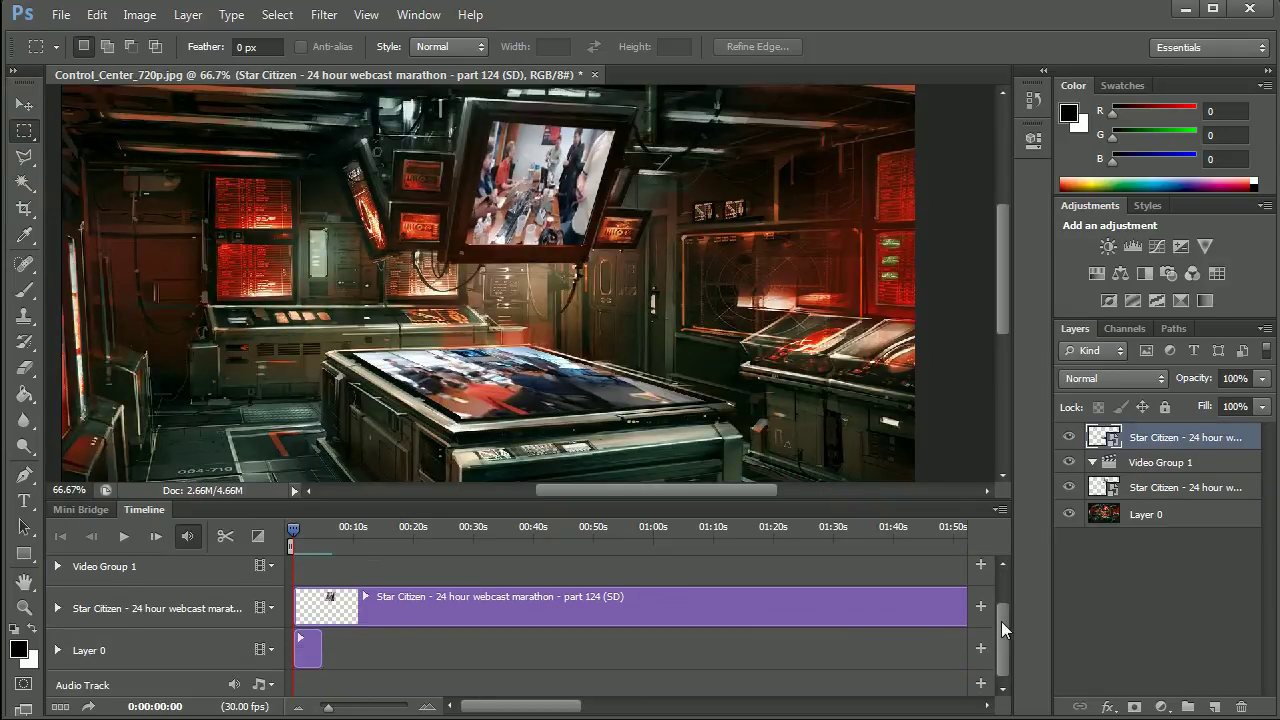
{"action": "left_click", "coordinate": [310, 652]}
{"action": "left_click_drag", "start_coordinate": [320, 647], "coordinate": [1003, 660]}
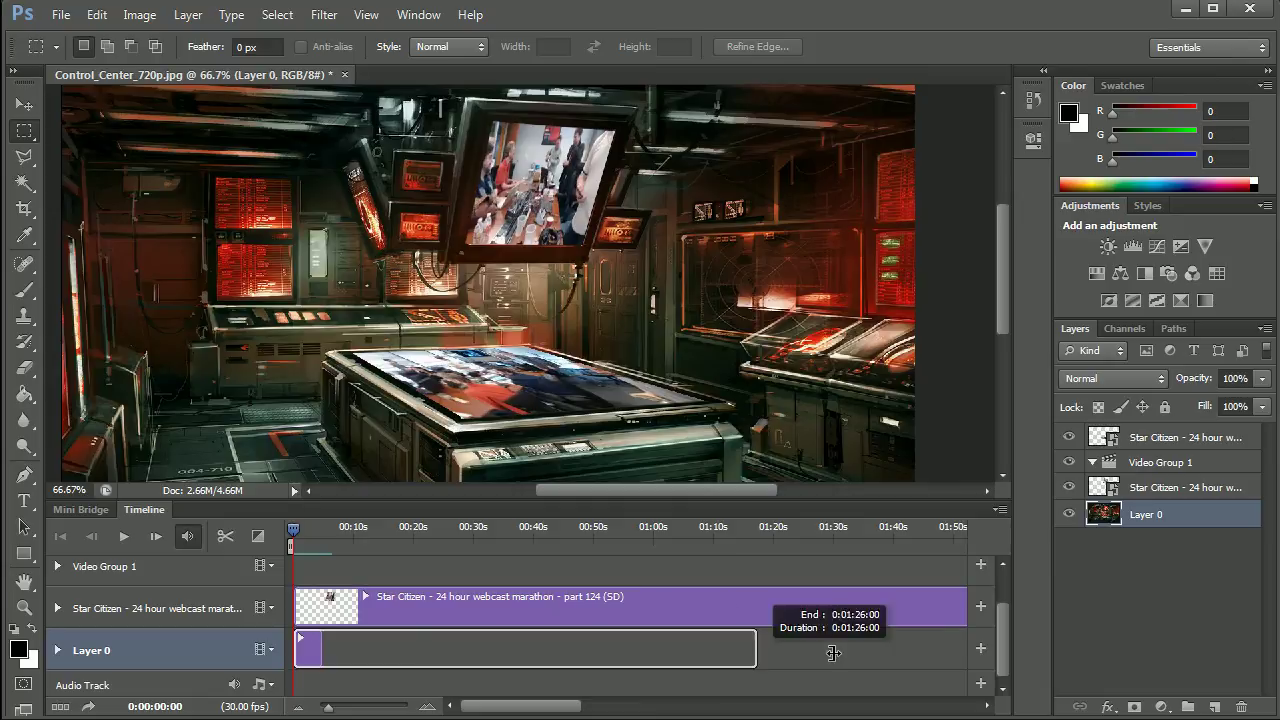
{"action": "left_click_drag", "start_coordinate": [852, 664], "coordinate": [892, 652]}
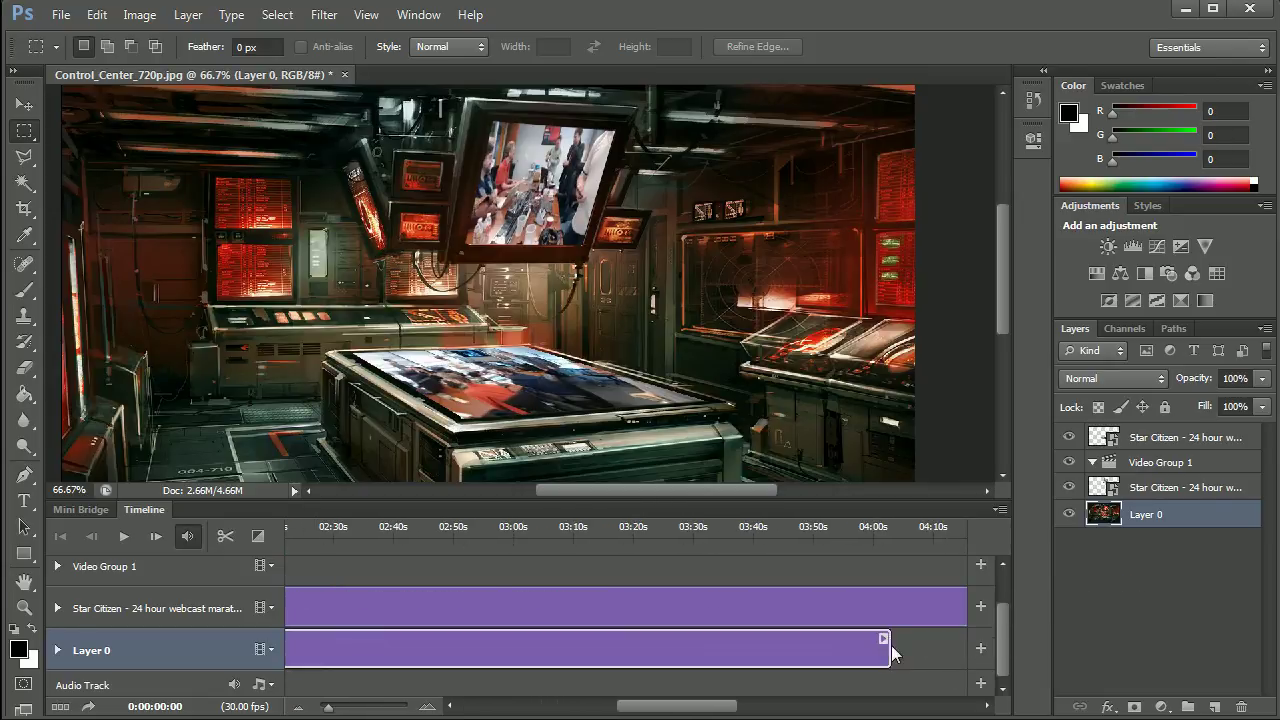
{"action": "left_click_drag", "start_coordinate": [701, 712], "coordinate": [322, 712]}
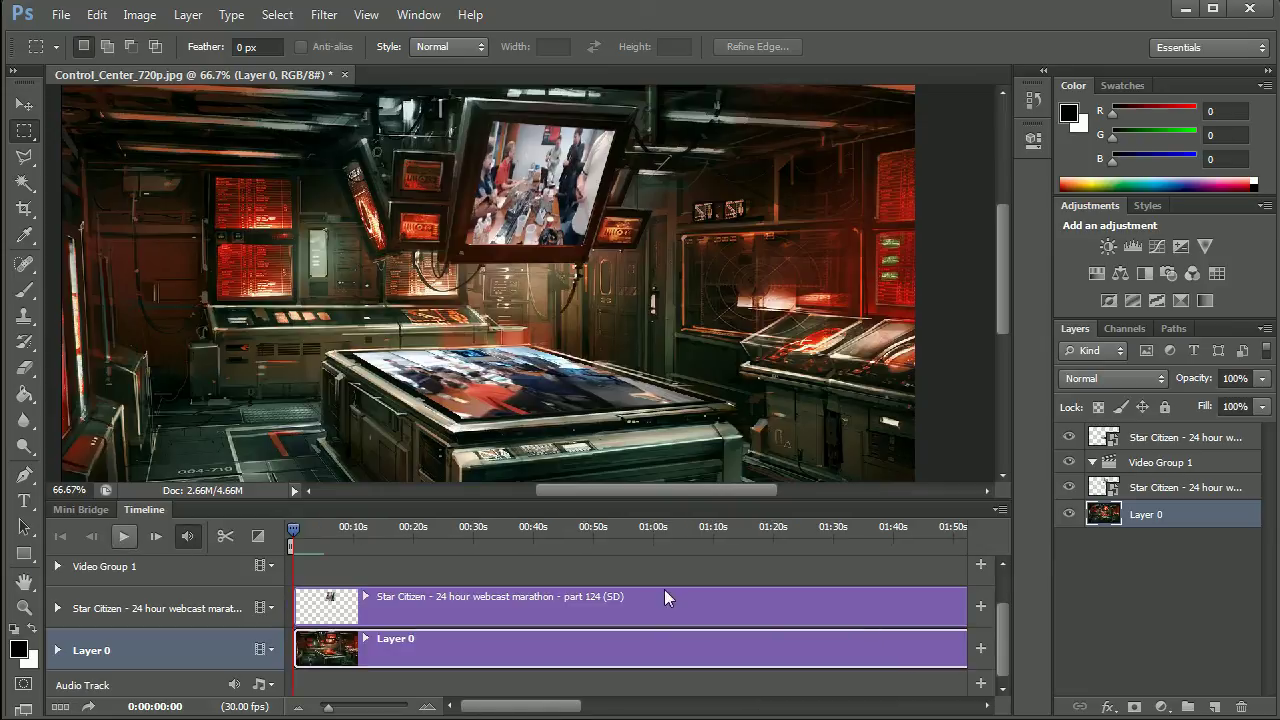
{"action": "left_click_drag", "start_coordinate": [998, 638], "coordinate": [990, 581]}
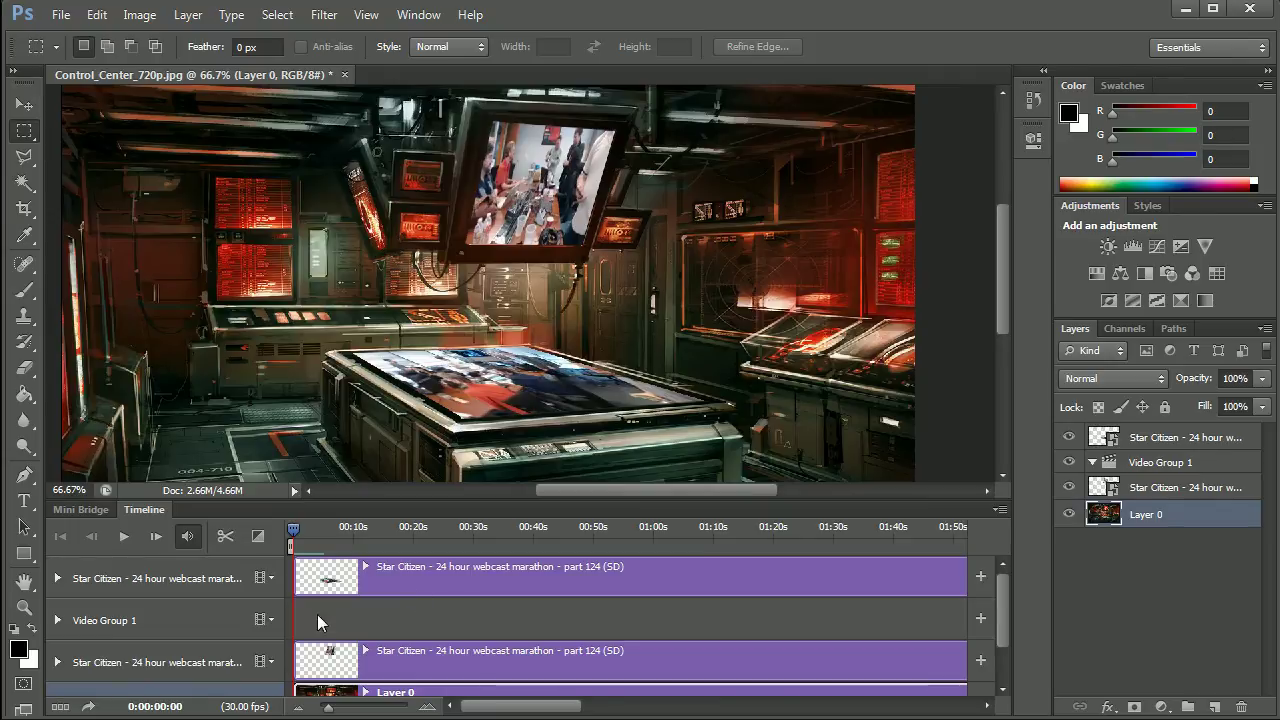
{"action": "left_click", "coordinate": [123, 539]}
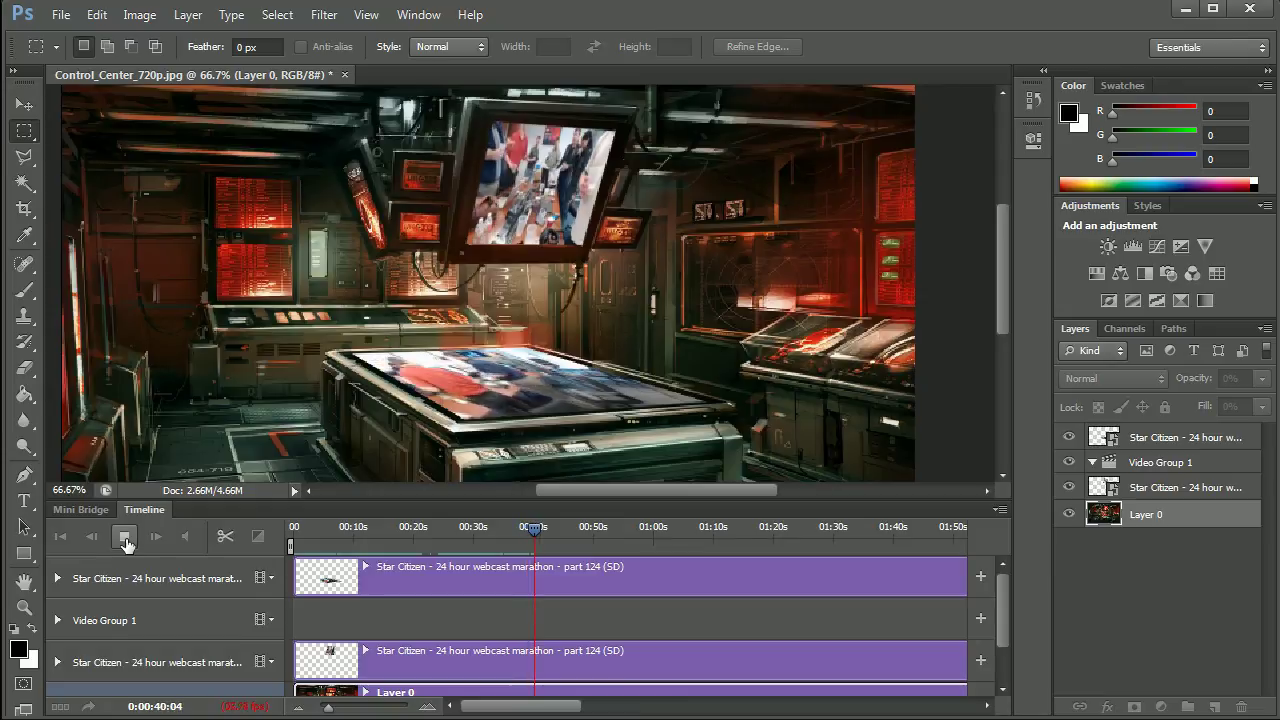
- Stop playback at 0:00:42:08 with webcast frames on both screens
{"action": "left_click", "coordinate": [125, 538]}
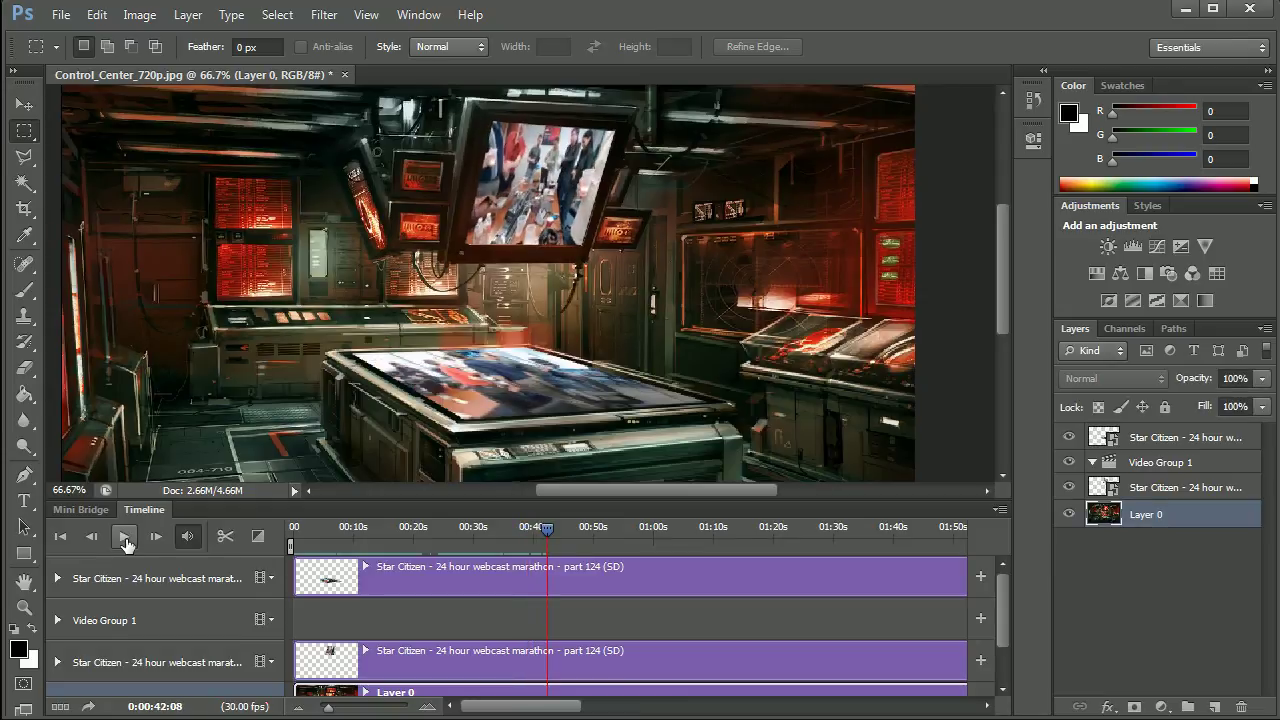